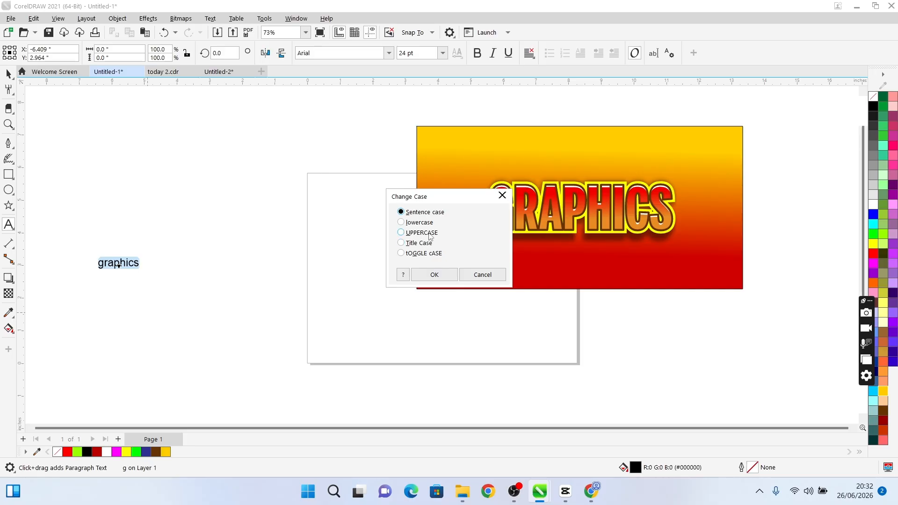
Change the case of the "graphics" text to UPPERCASE
left_click(429, 233)
left_click(431, 275)
key("ctrl+space")
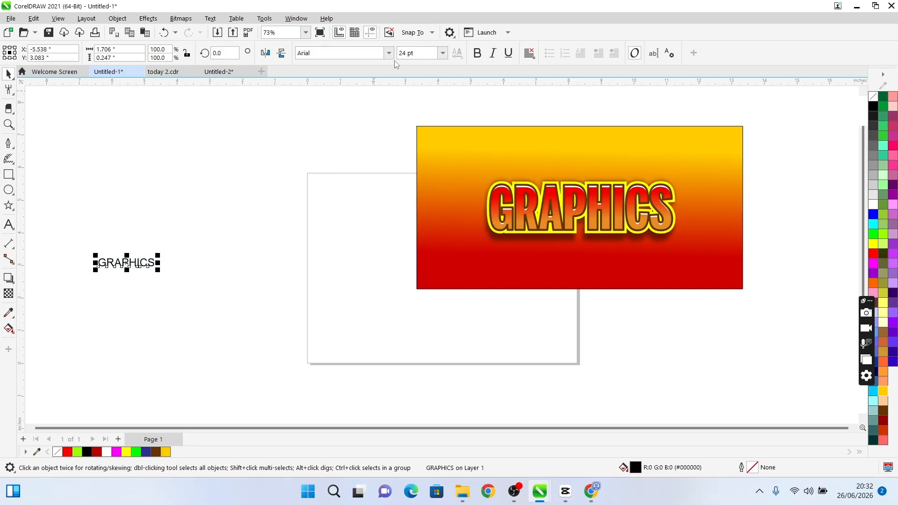
Set the GRAPHICS text's font to BentonSans ExtraComp Black and enlarge it proportionally to about 6.15 inches wide
left_click(388, 53)
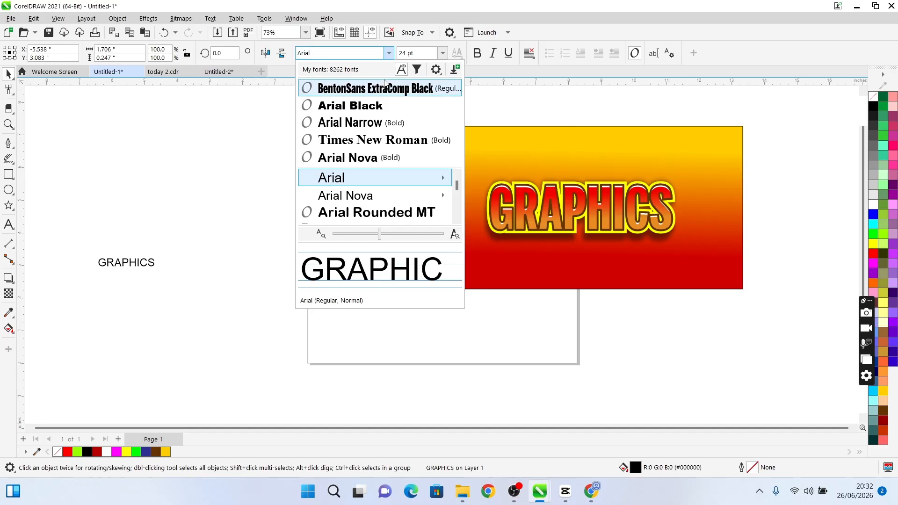
left_click(374, 88)
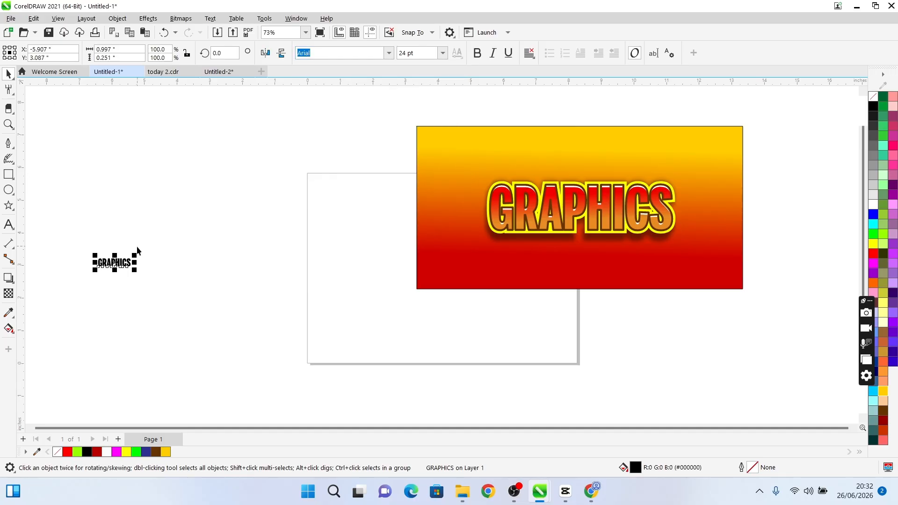
left_click_drag(135, 255, 304, 149)
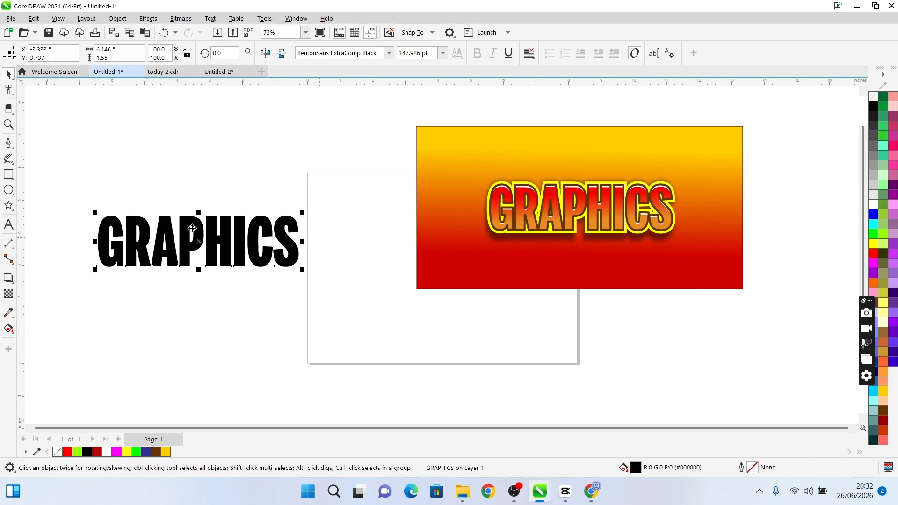
left_click(9, 328)
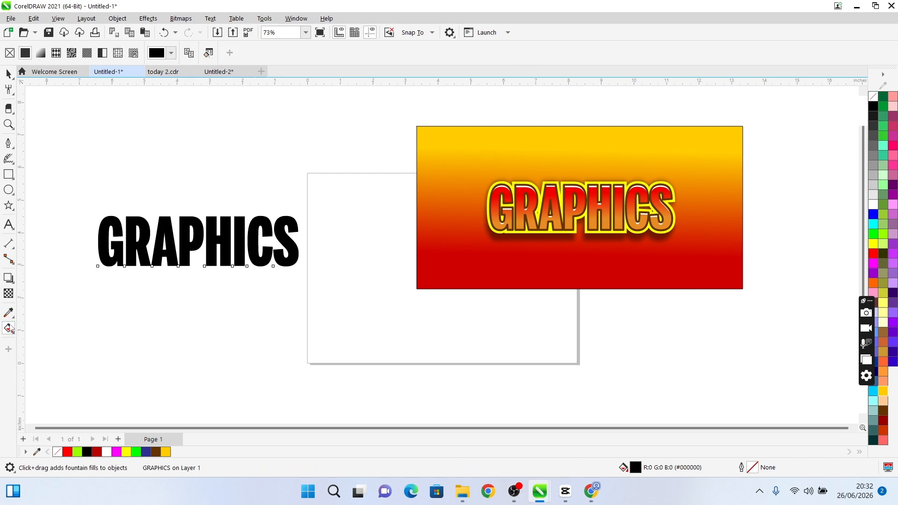
left_click_drag(186, 226, 196, 254)
key("ctrl+z")
key("ctrl+z")
key("ctrl+z")
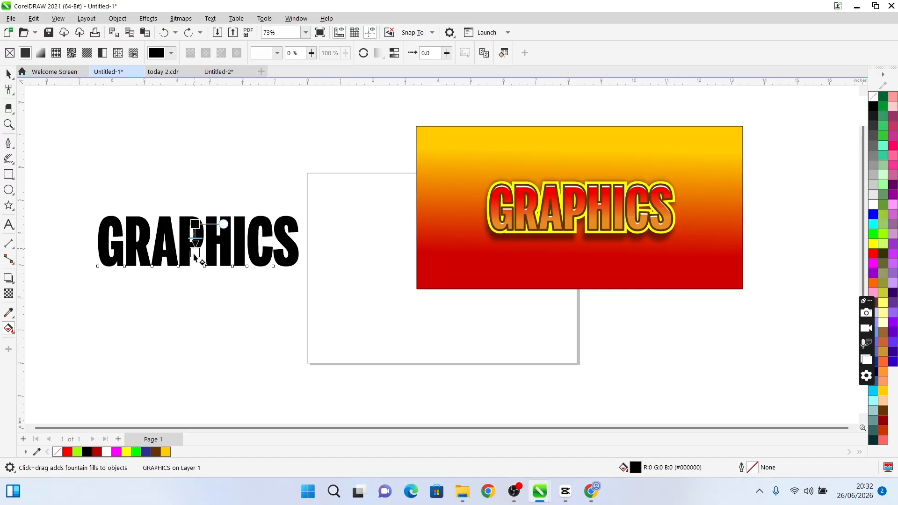
Apply a vertical fountain fill to the GRAPHICS text and make its lower end colour yellow
left_click_drag(195, 224, 195, 256)
key("space")
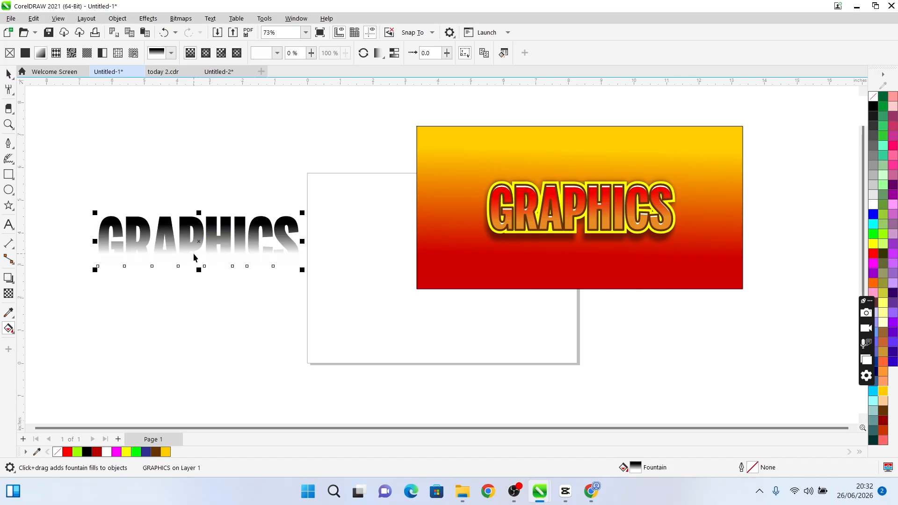
key("space")
left_click(194, 253)
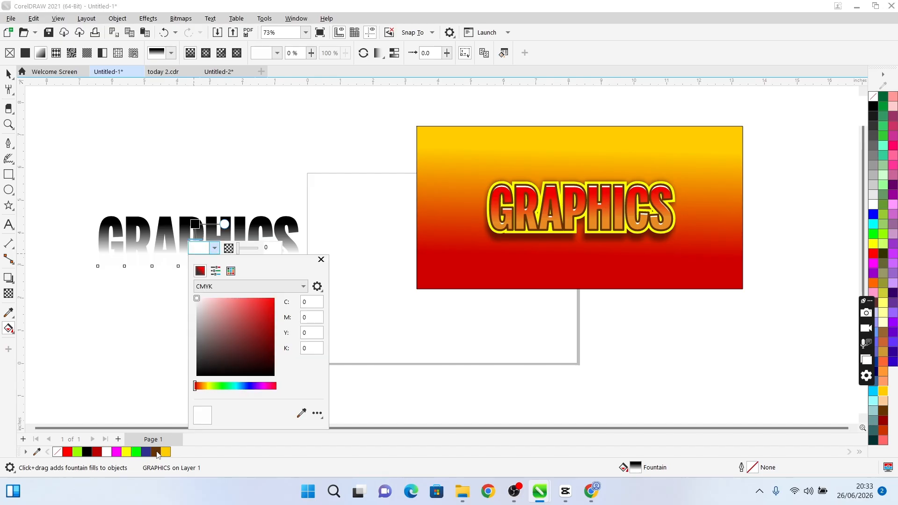
left_click(126, 452)
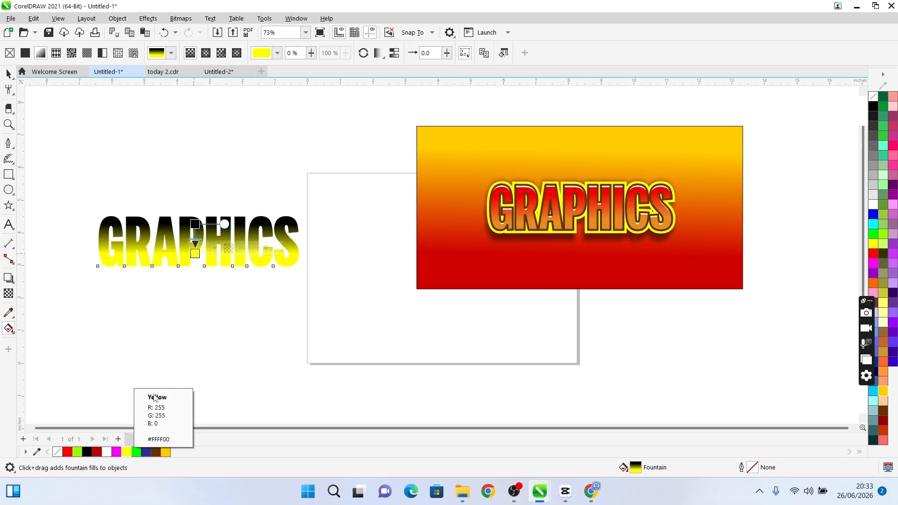
Set the upper end colour of the text's fountain fill to red #DB0909
left_click(195, 225)
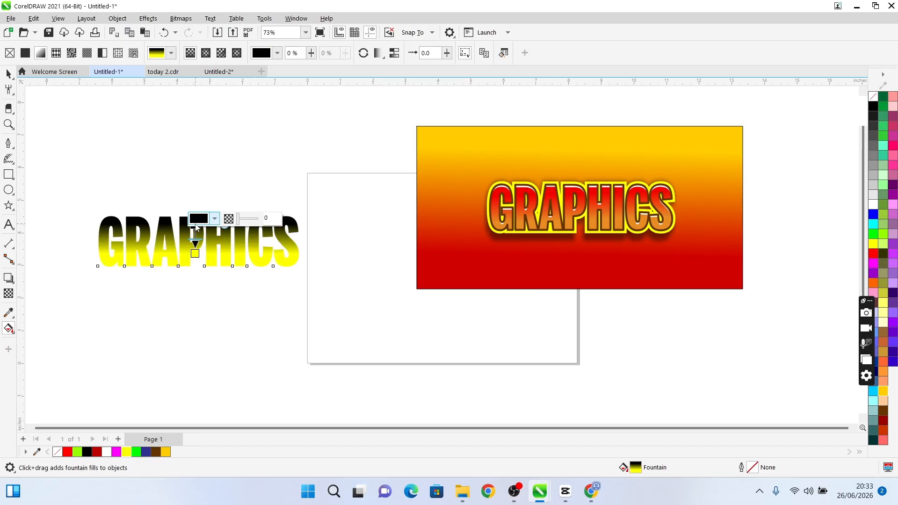
left_click(197, 223)
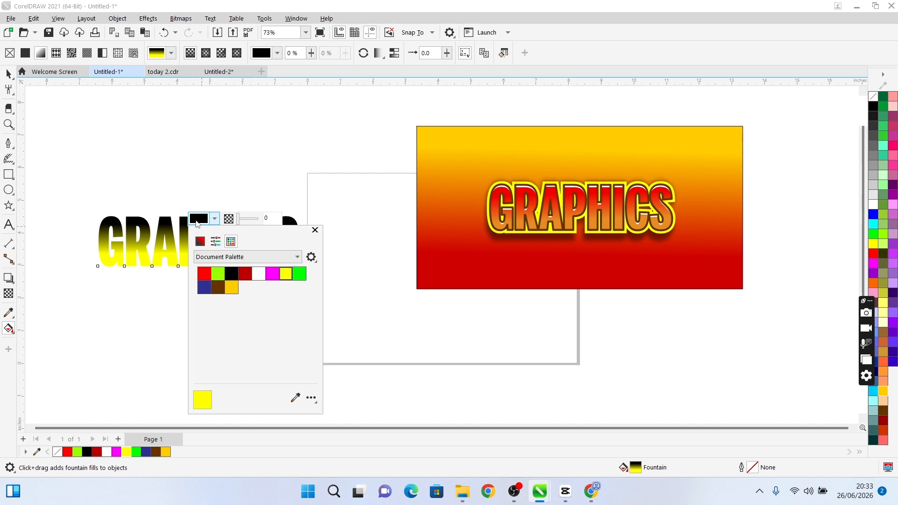
left_click(200, 241)
left_click(242, 289)
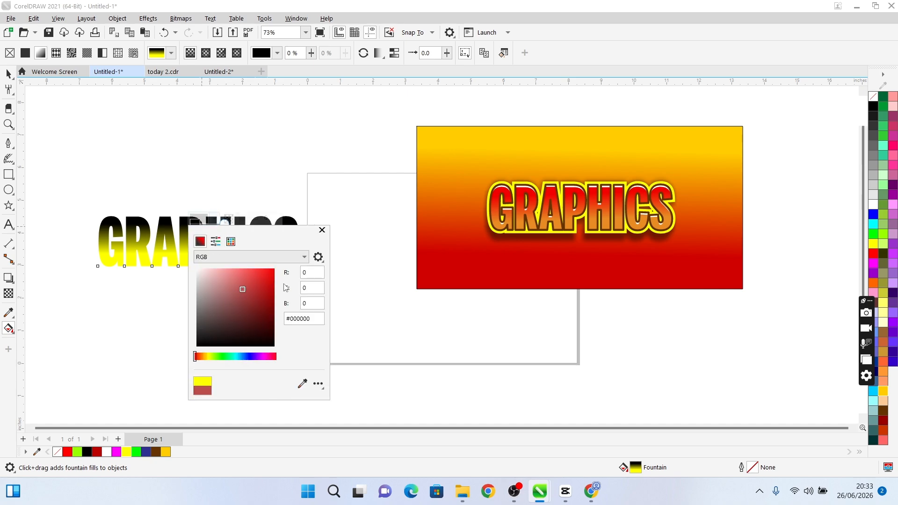
left_click(271, 279)
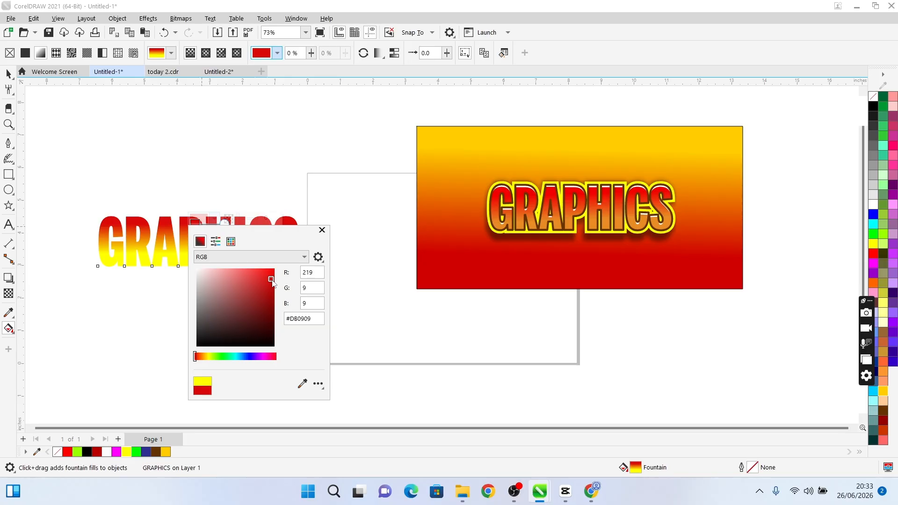
left_click(251, 158)
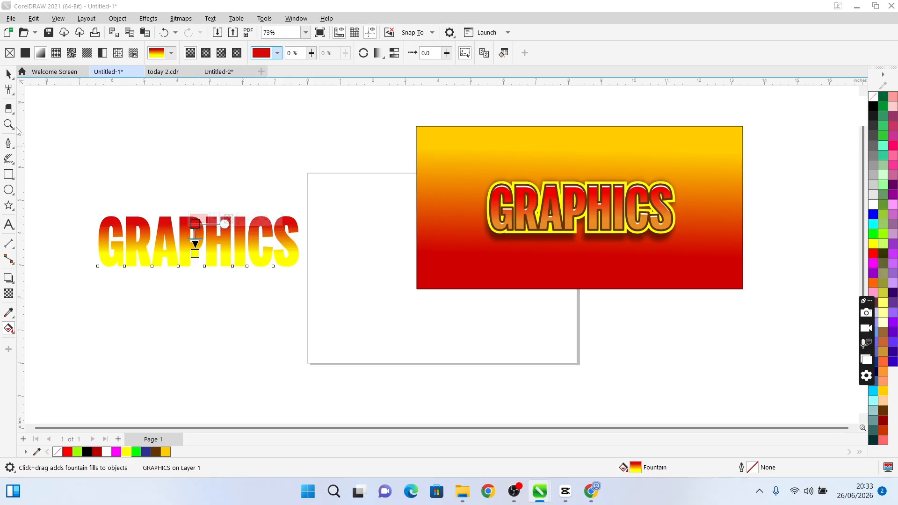
Duplicate the gradient GRAPHICS text and place the copy just below the original
left_click(8, 73)
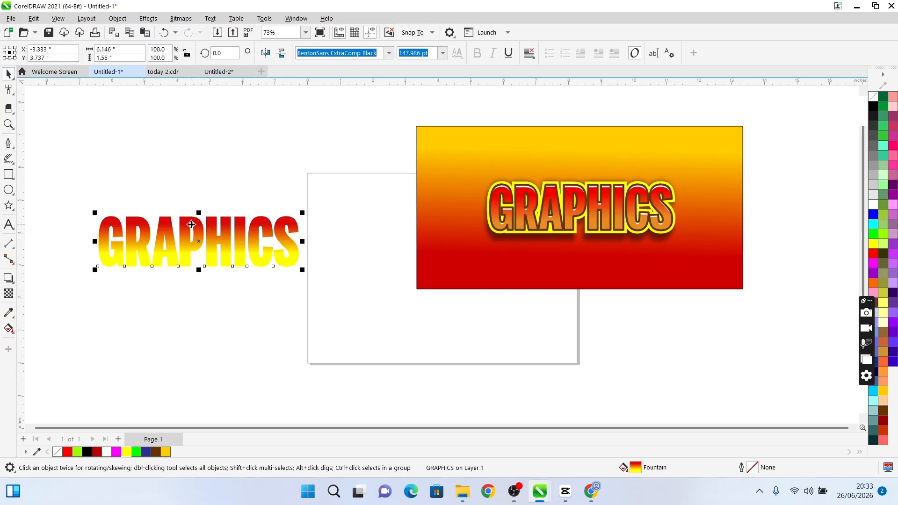
key("ctrl+d")
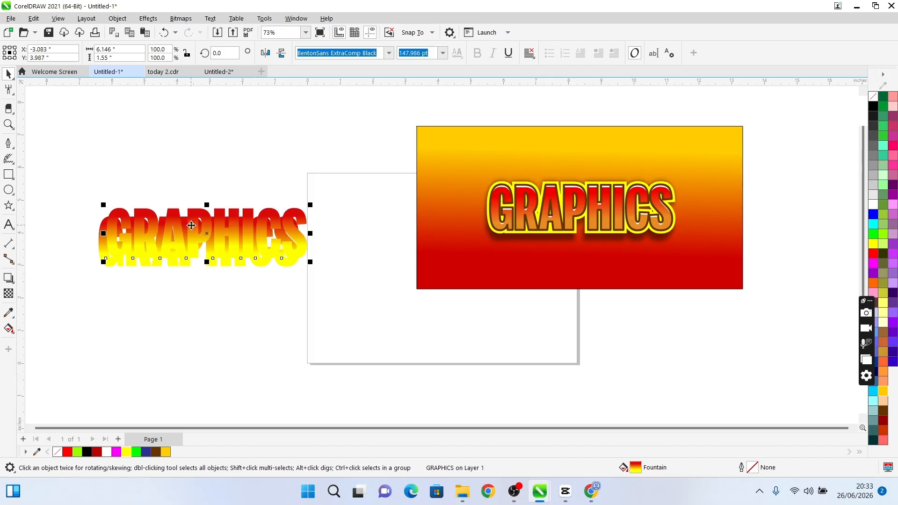
double_click(191, 225)
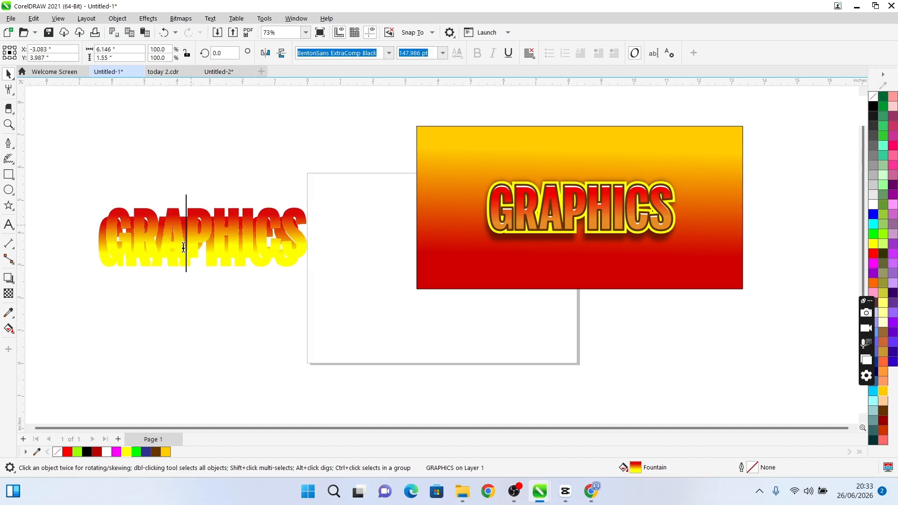
left_click(179, 301)
left_click_drag(222, 234, 224, 301)
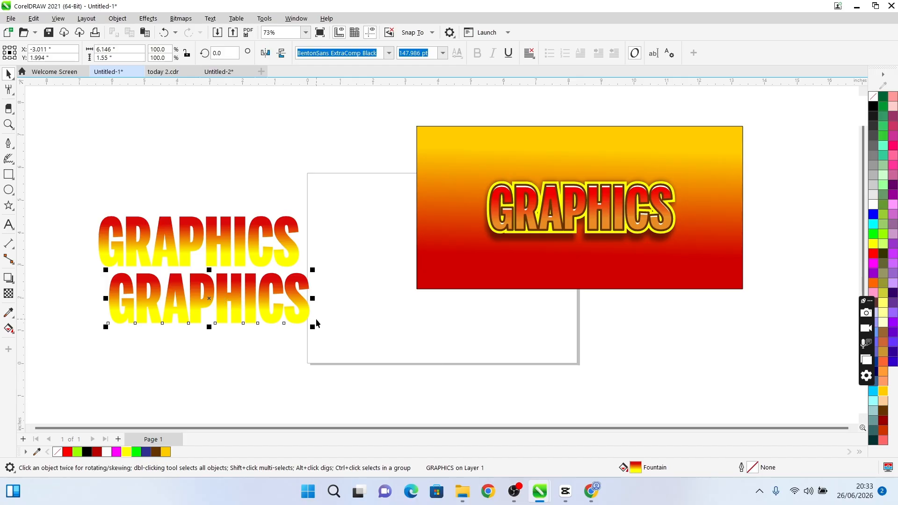
Remove the fill of the lower GRAPHICS copy and give it a dark red #990000 outline
left_click(57, 451)
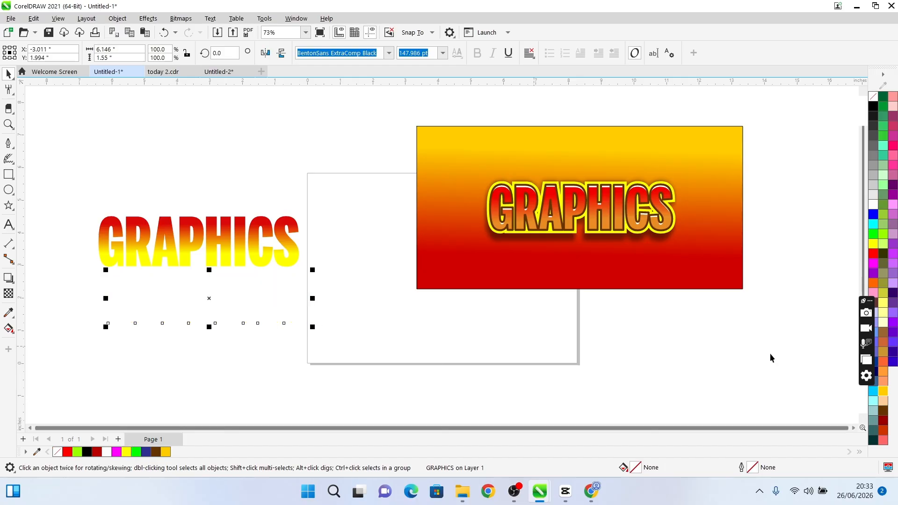
right_click(882, 424)
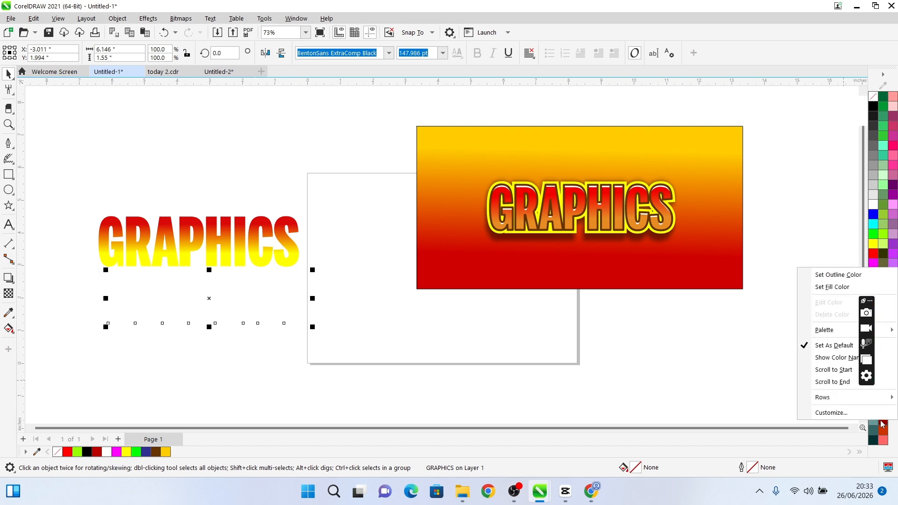
left_click(836, 275)
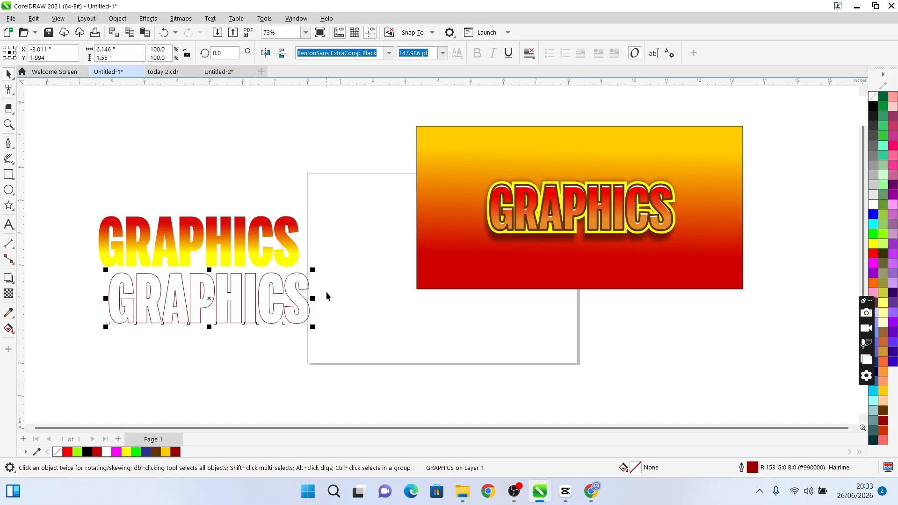
Set the outline width of the lower GRAPHICS copy to 1.5 mm
key("F12")
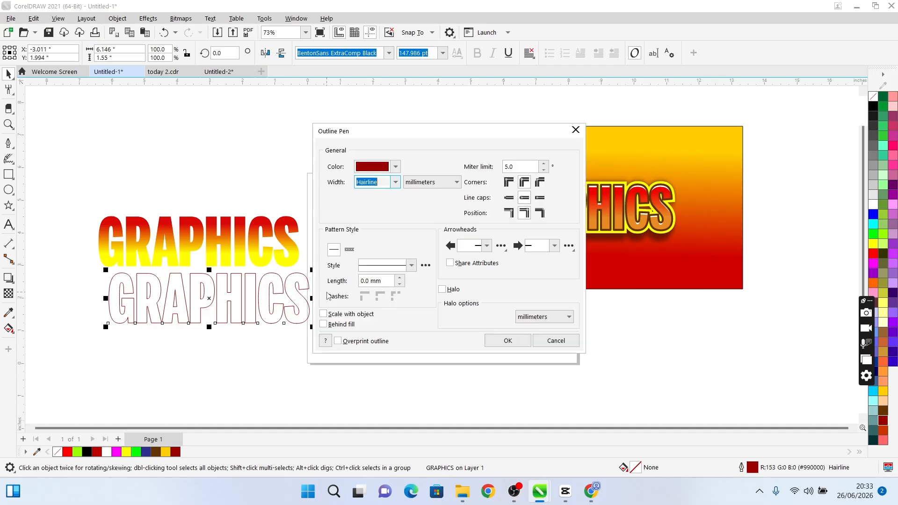
left_click(395, 182)
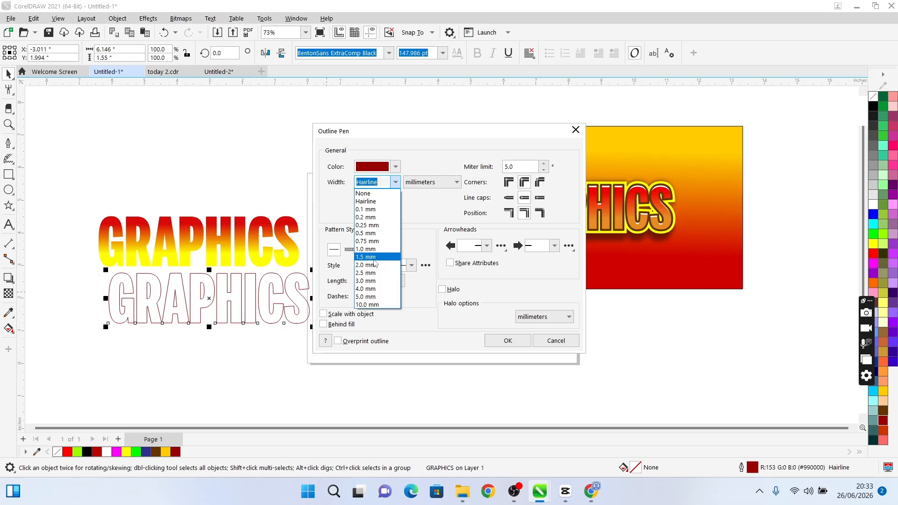
left_click(373, 259)
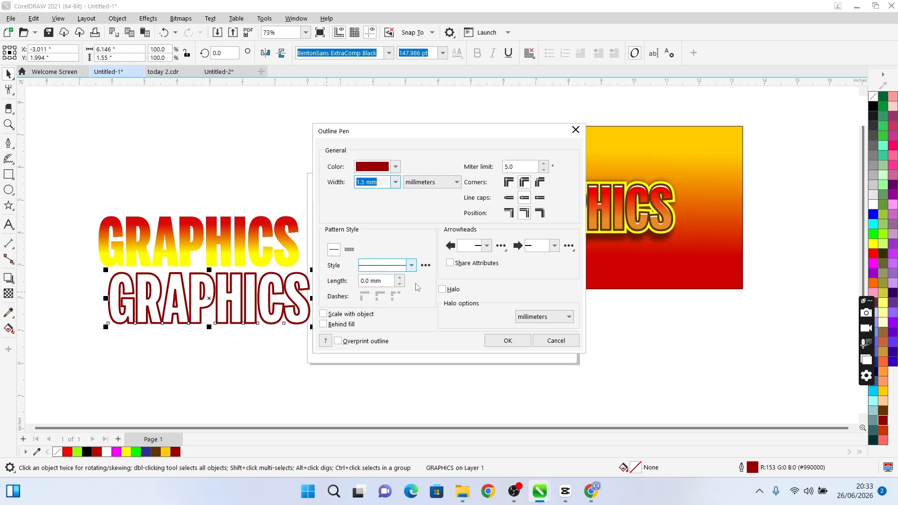
left_click(507, 341)
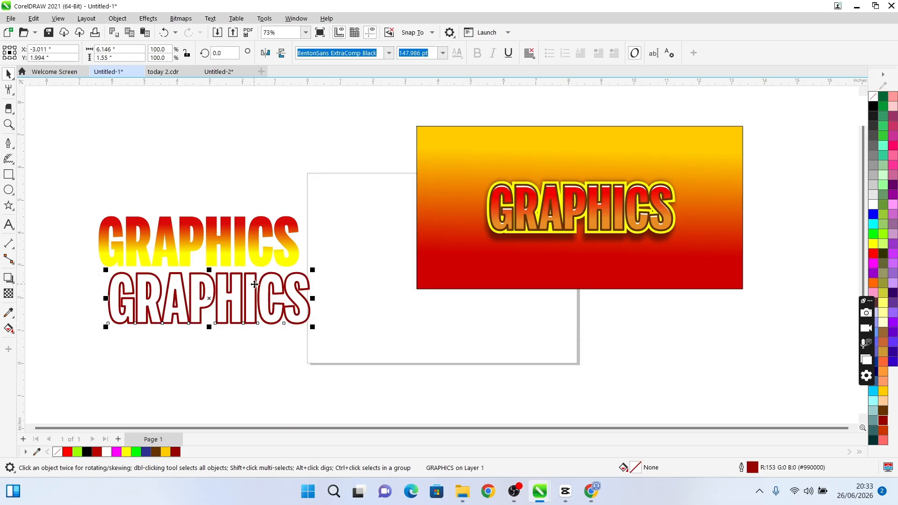
PowerClip the gradient GRAPHICS text inside the dark red outlined copy
left_click(226, 254)
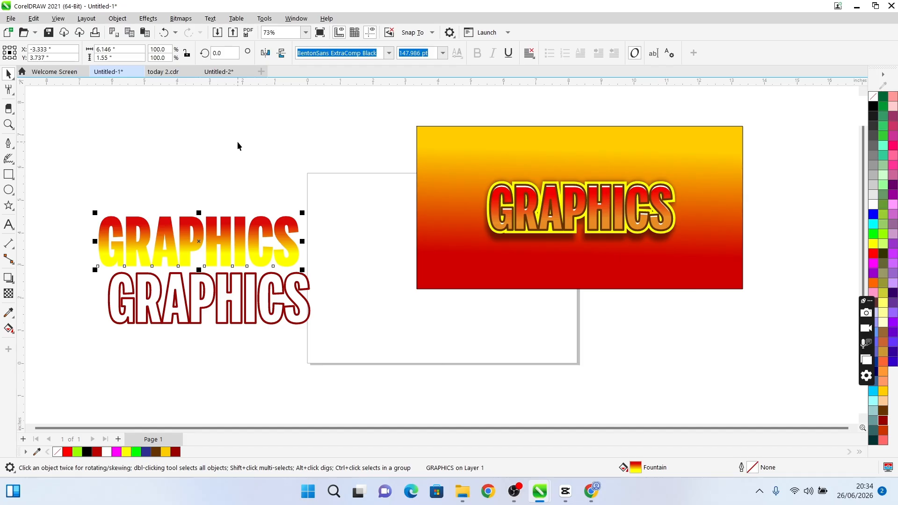
left_click(118, 19)
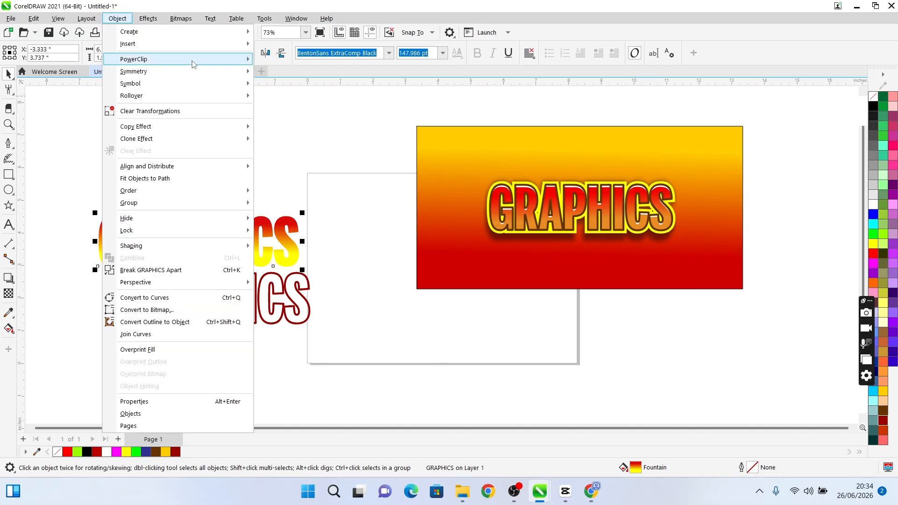
mouse_move(195, 61)
left_click(277, 63)
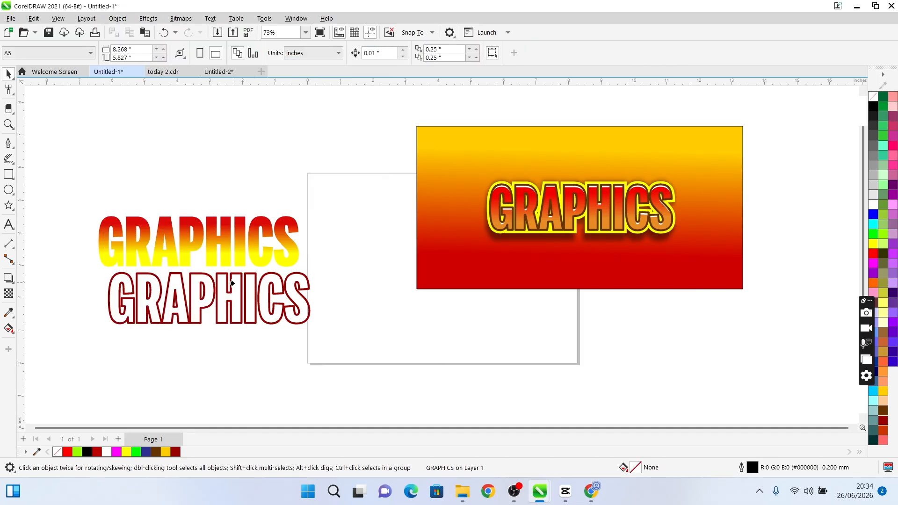
left_click(236, 288)
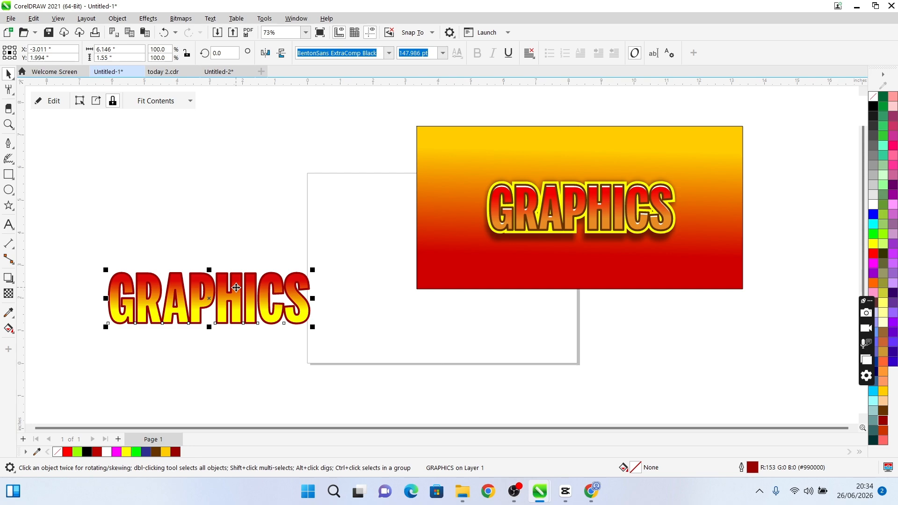
Edit the PowerClip contents, nudge the gradient text down about 0.09 inches inside the outlined letters, and finish editing
double_click(236, 288)
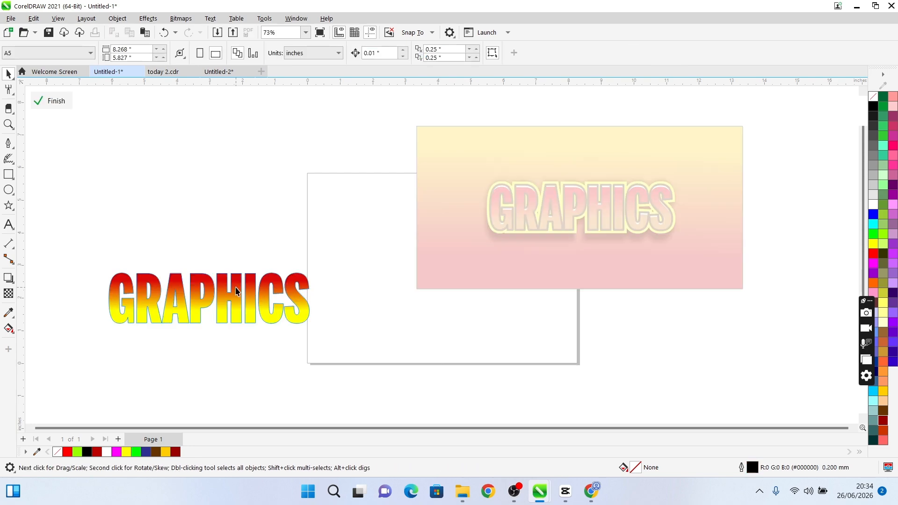
left_click(236, 290)
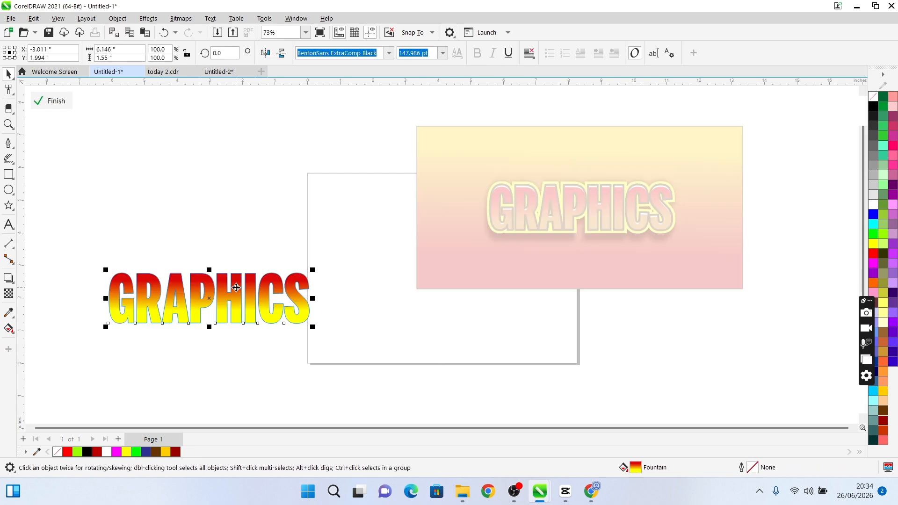
key("Down")
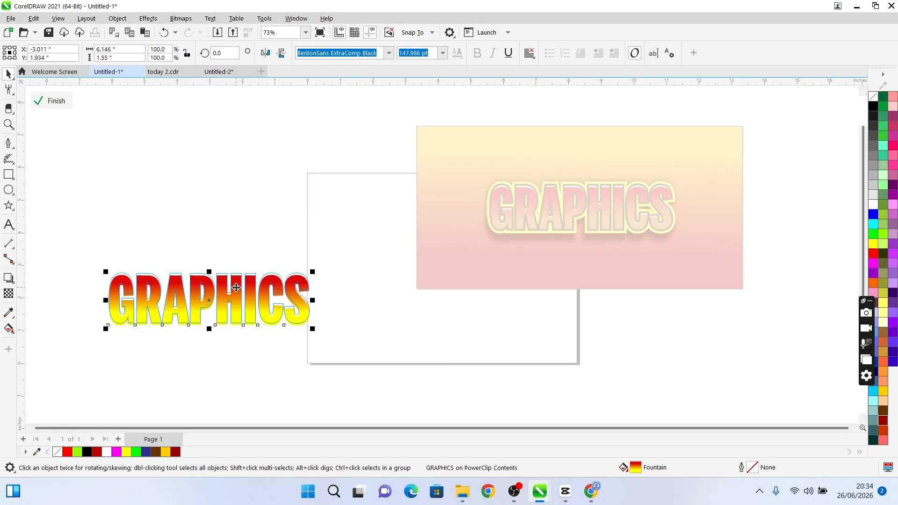
left_click(243, 245, "ctrl")
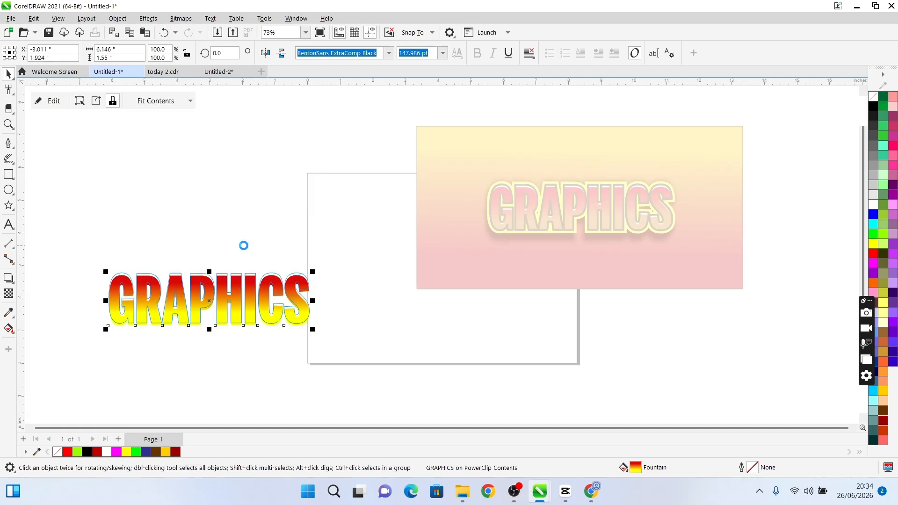
left_click(240, 282, "ctrl")
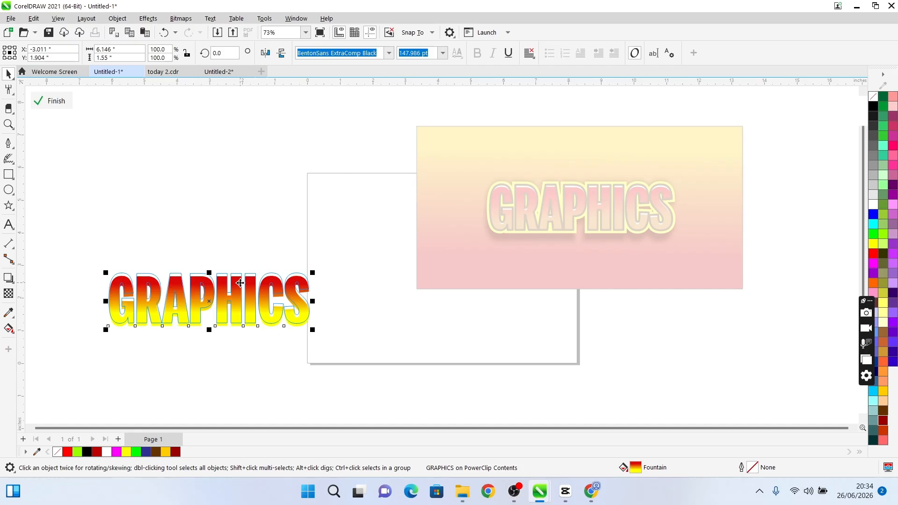
left_click(246, 245, "ctrl")
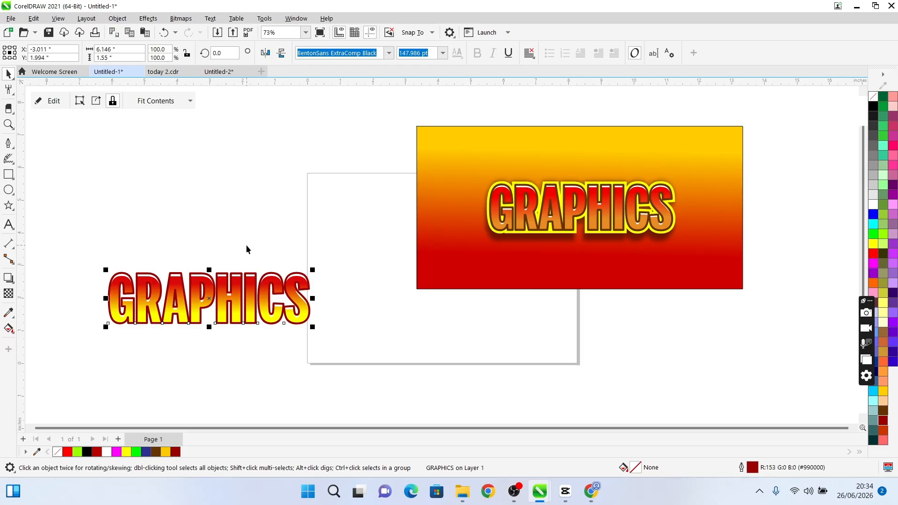
Apply a Flow Outward contour to the lower GRAPHICS text and set it to 1 contour step
left_click(14, 284)
left_click(37, 289)
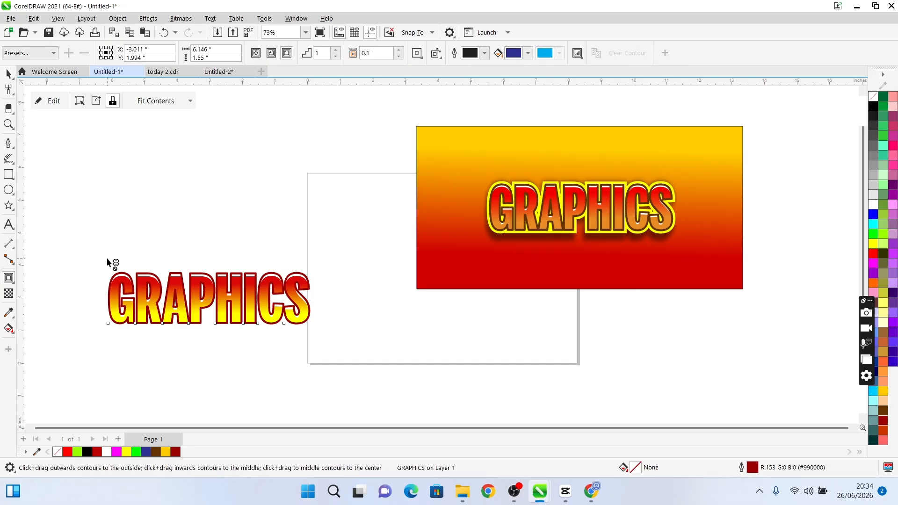
left_click(30, 55)
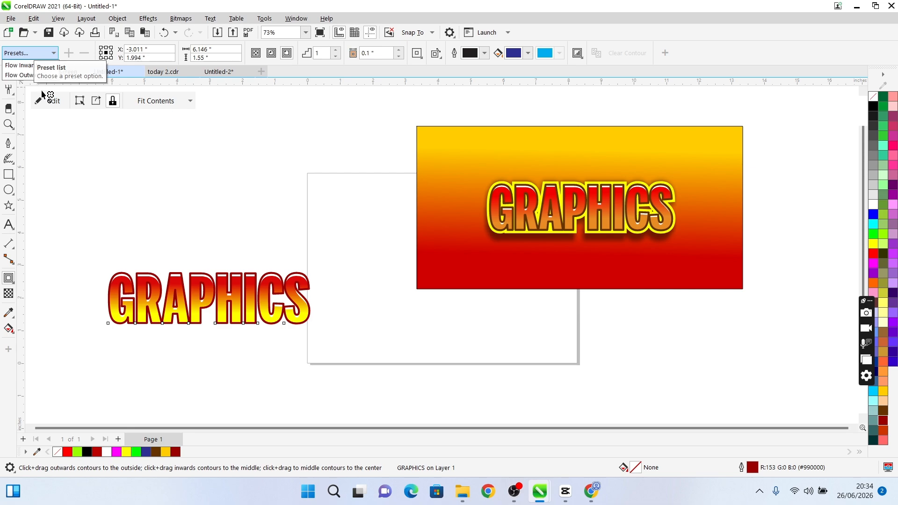
left_click(37, 75)
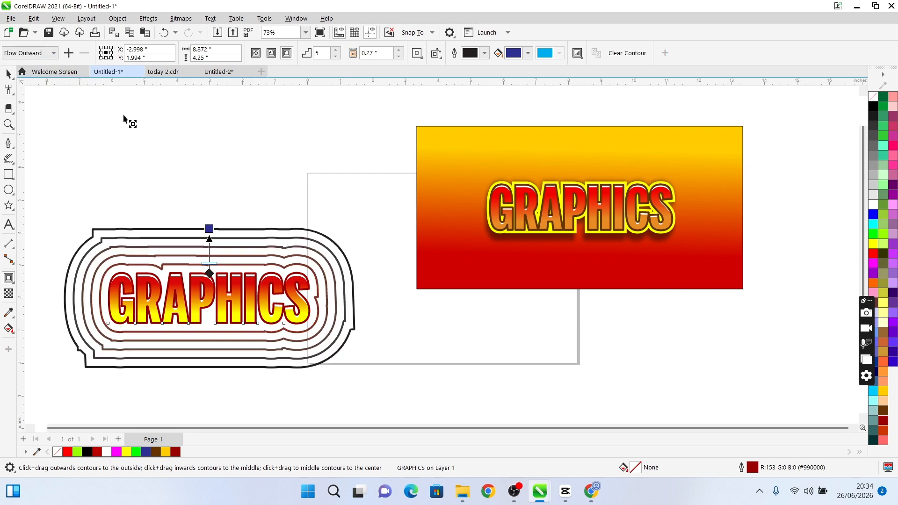
left_click(335, 56)
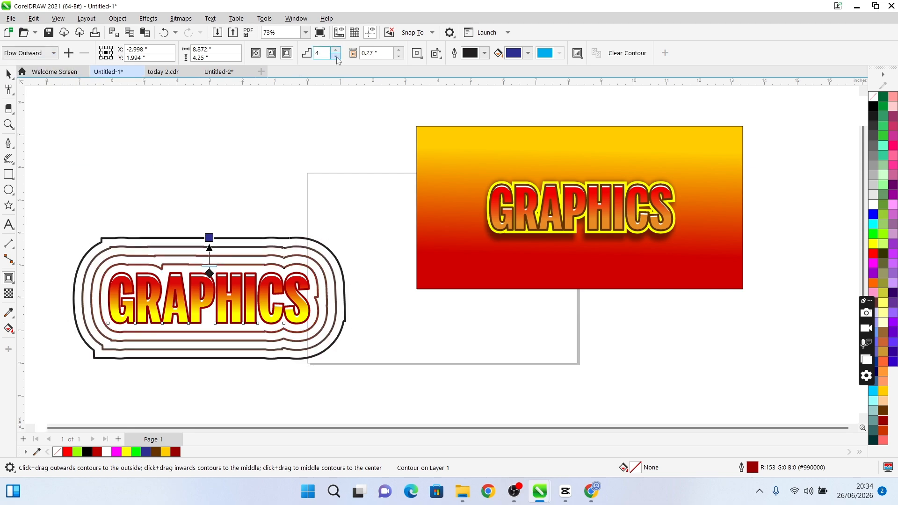
left_click(336, 56)
left_click(336, 57)
left_click(335, 56)
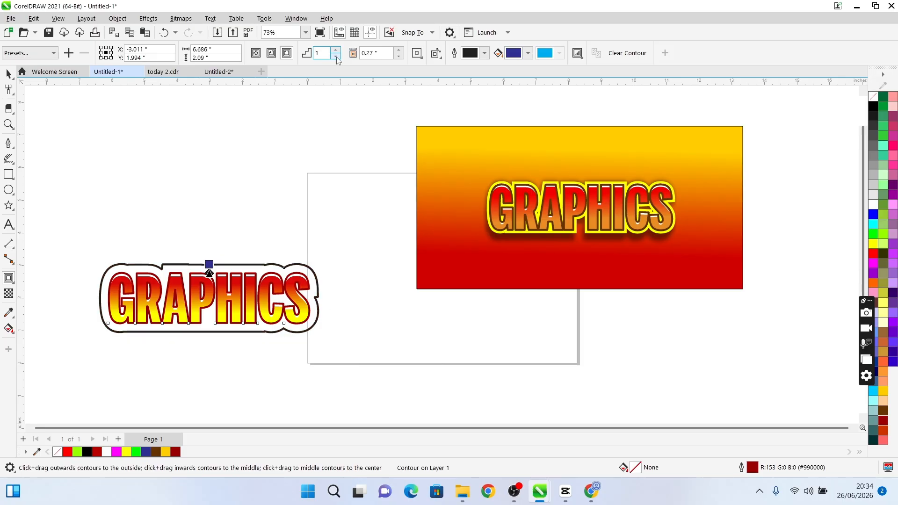
Reduce the contour offset around the GRAPHICS text to 0.14 inches
left_click(399, 57)
left_click(399, 57)
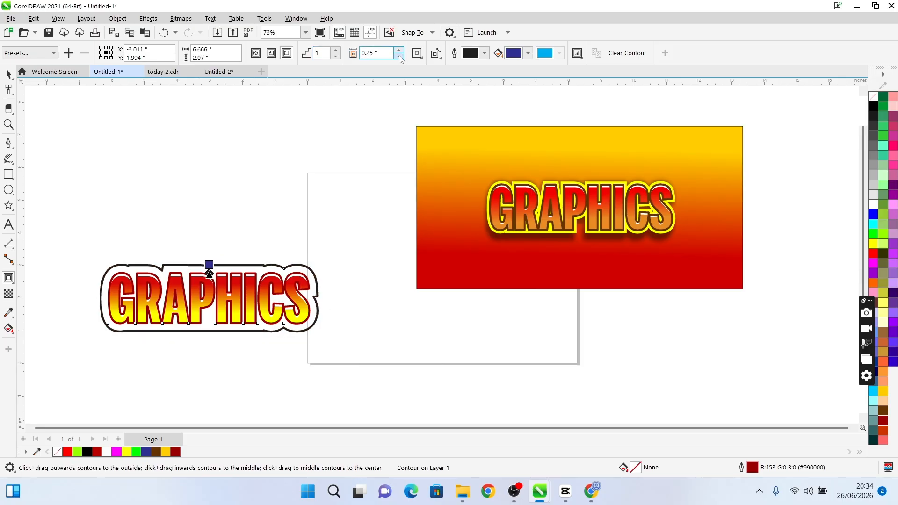
left_click(399, 57)
left_click(399, 57)
left_click(399, 56)
left_click(399, 57)
left_click(399, 57)
left_click(399, 57)
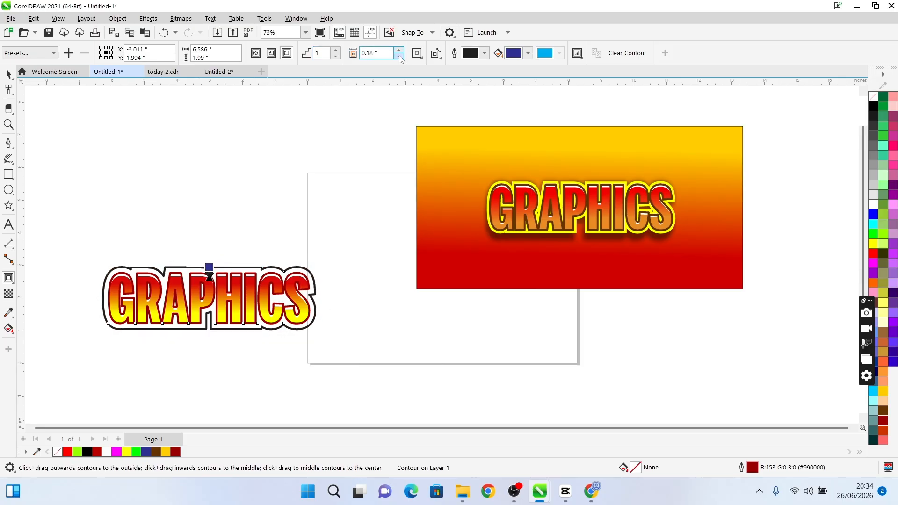
left_click(400, 57)
left_click(399, 57)
left_click(399, 57)
left_click(399, 57)
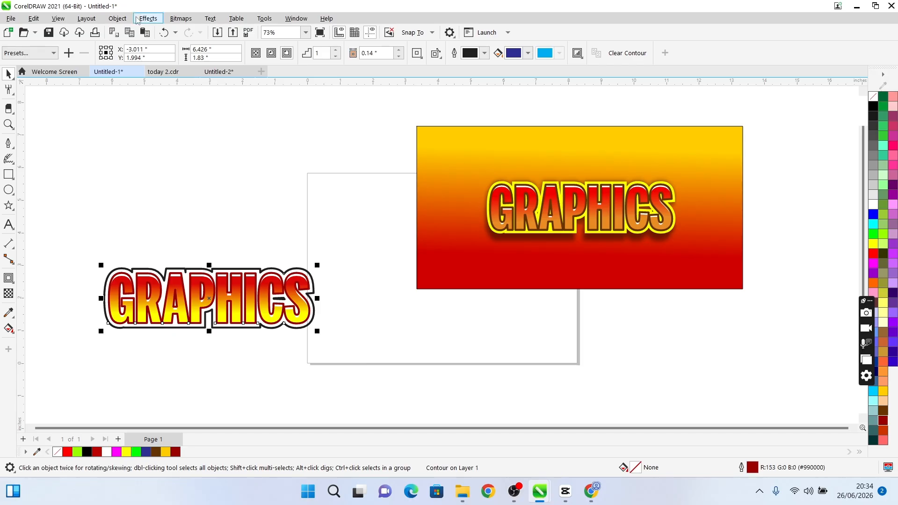
Break the contour apart from the GRAPHICS text and deselect everything
left_click(124, 20)
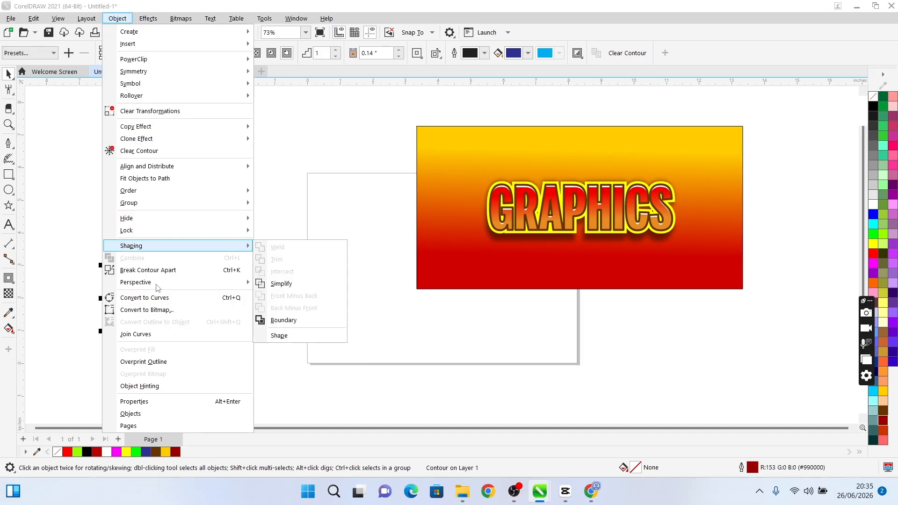
left_click(173, 270)
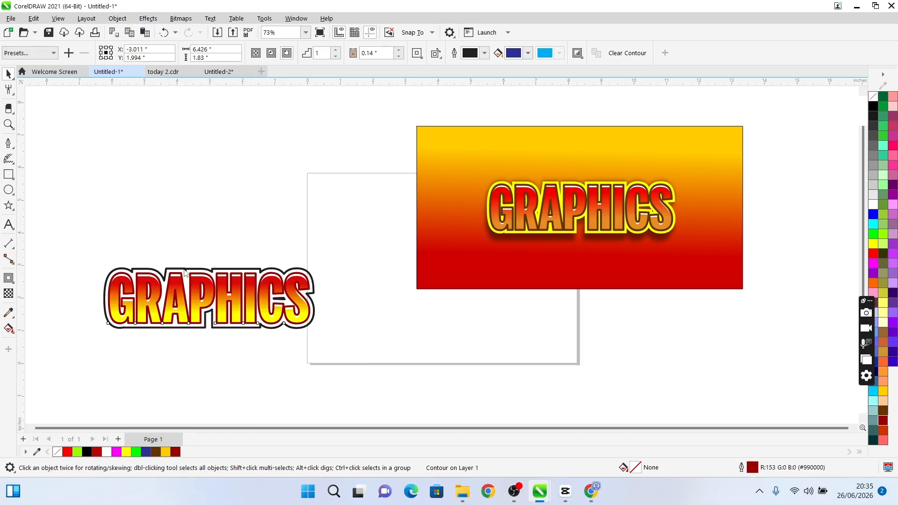
left_click(272, 246)
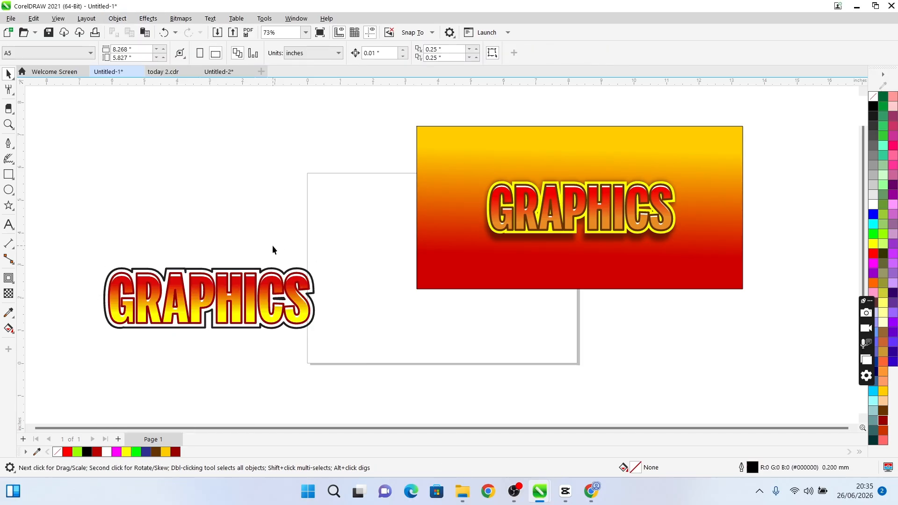
Fill the separated contour curve behind the GRAPHICS letters with Yellow #FFFF00
left_click(242, 270)
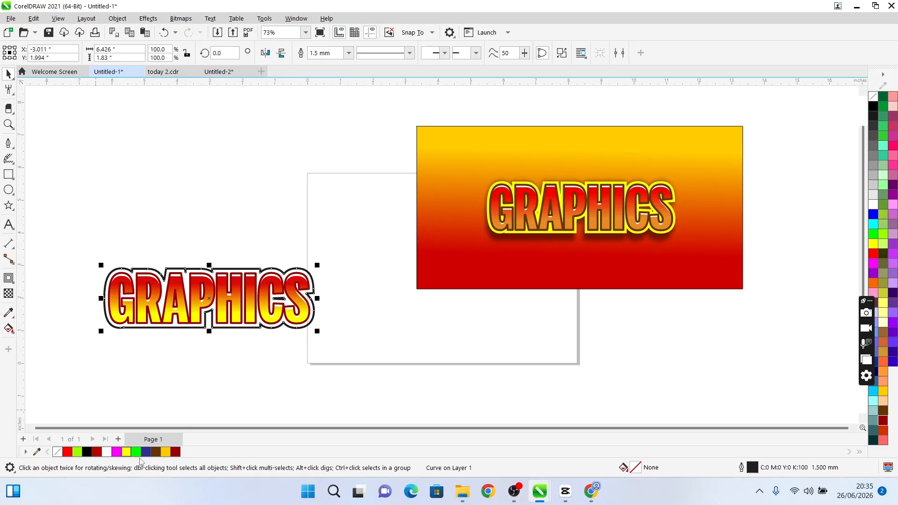
left_click(165, 452)
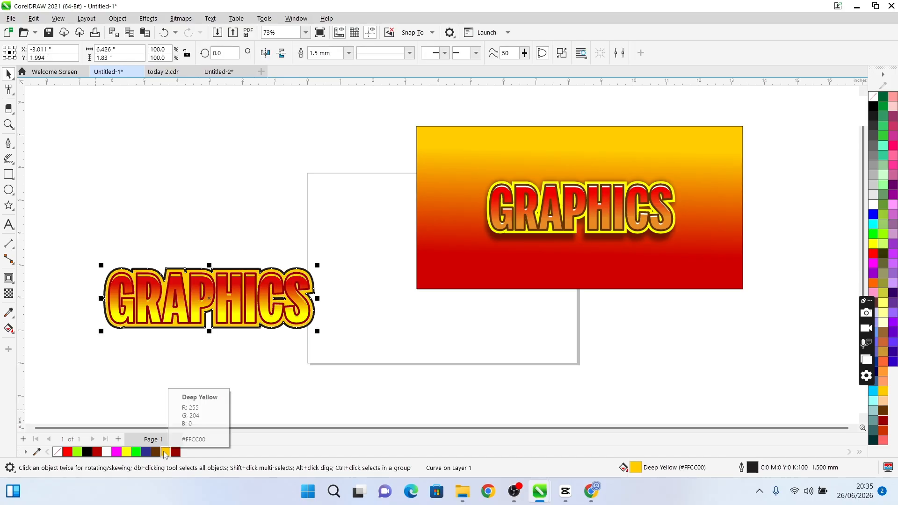
left_click(127, 452)
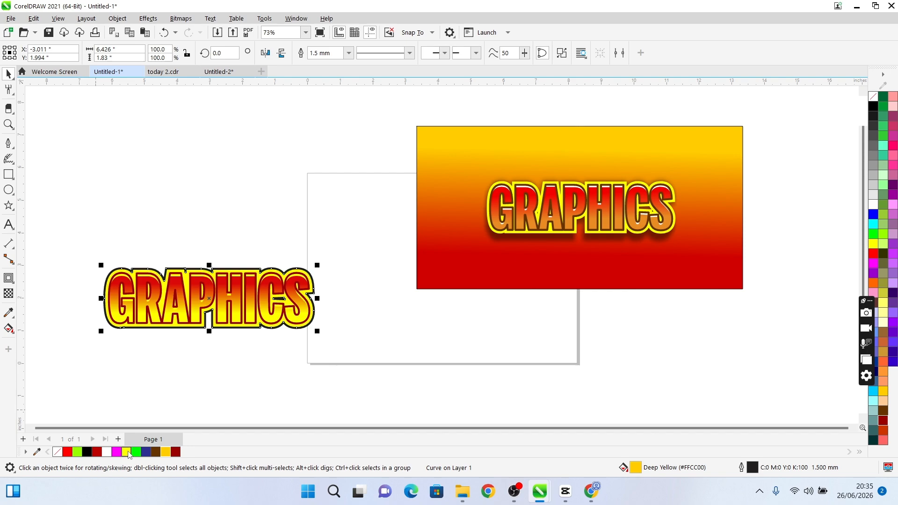
left_click(242, 377)
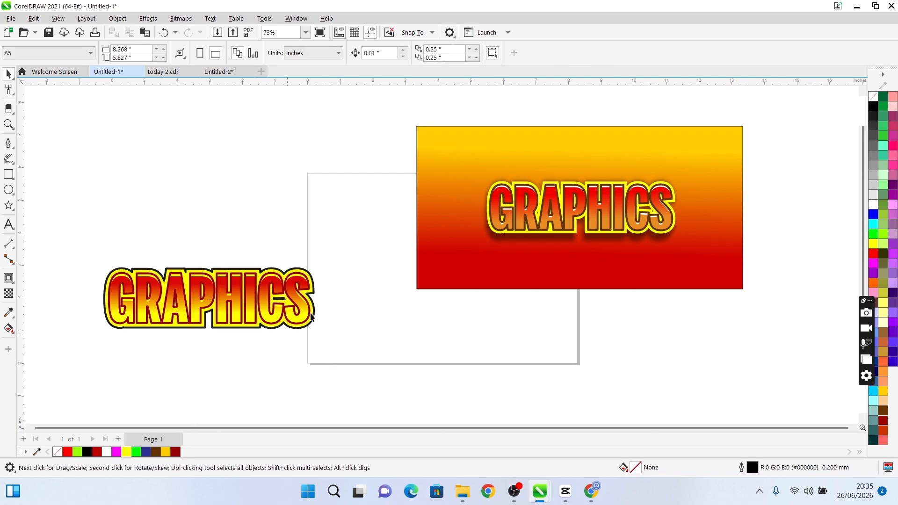
Remove the black outline from the yellow contour curve
left_click(310, 276)
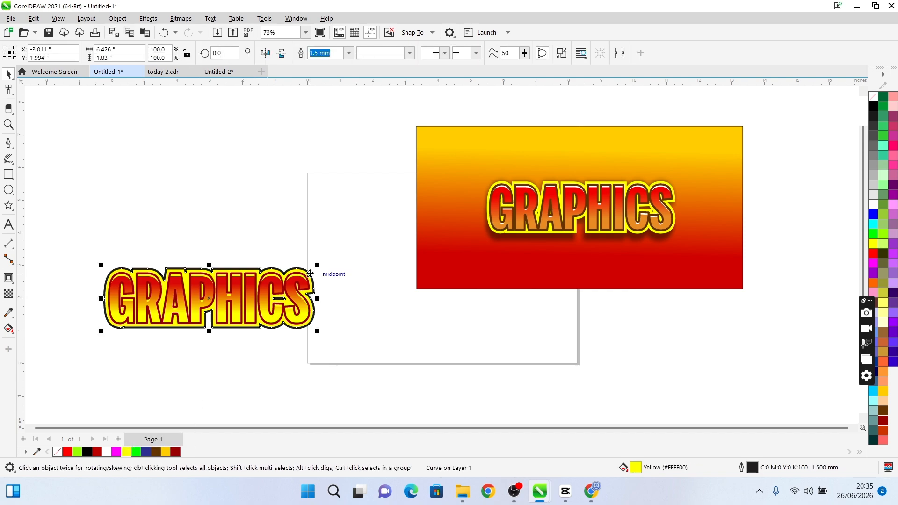
right_click(57, 454)
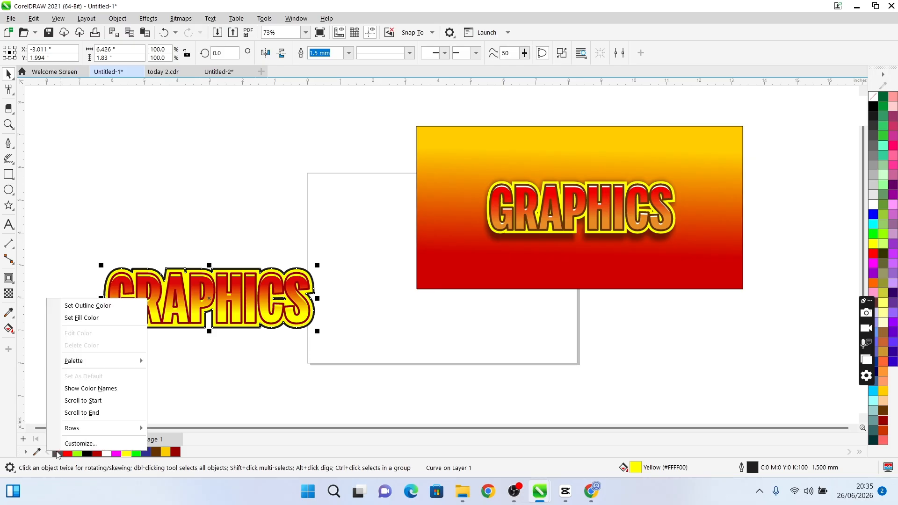
left_click(93, 308)
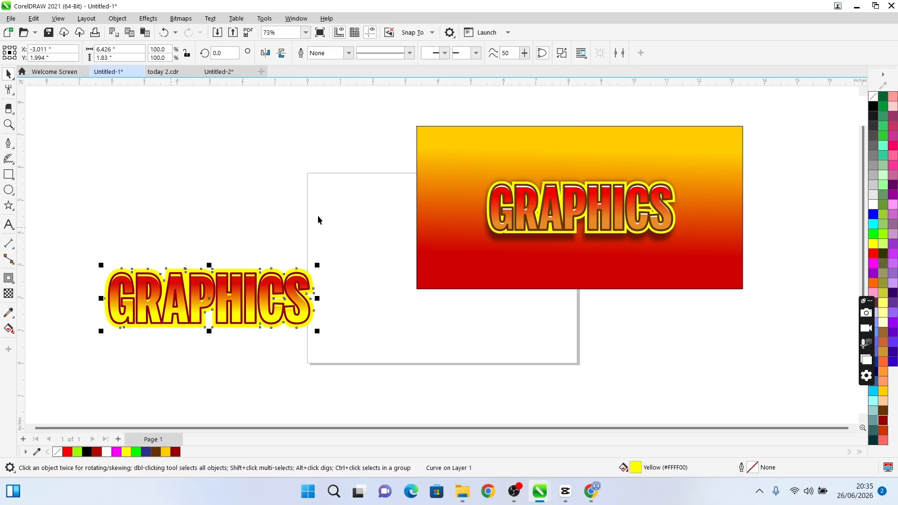
Draw a rectangle about 8.76 by 4.46 inches above the lower GRAPHICS text
left_click(9, 175)
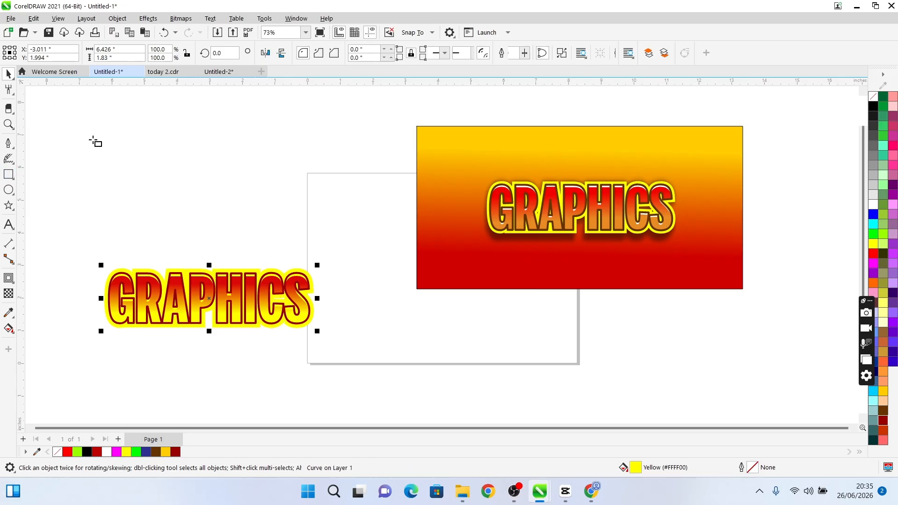
left_click_drag(73, 115, 359, 262)
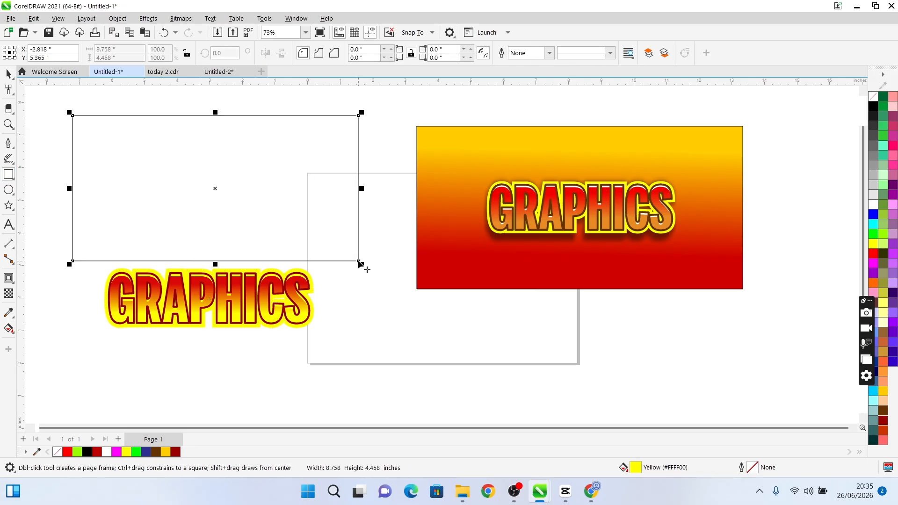
key("space")
Move the GRAPHICS text together with its yellow contour up into the rectangle
left_click(103, 349)
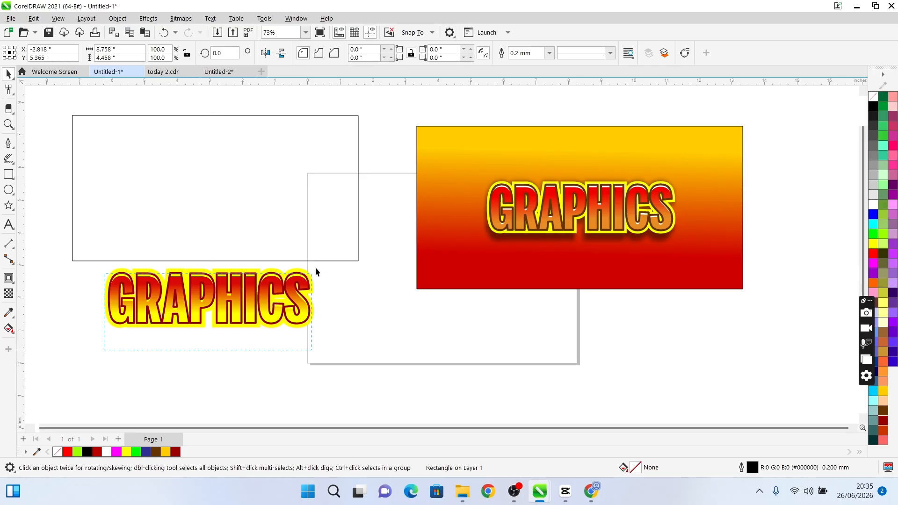
left_click_drag(240, 296, 245, 207)
left_click(241, 146)
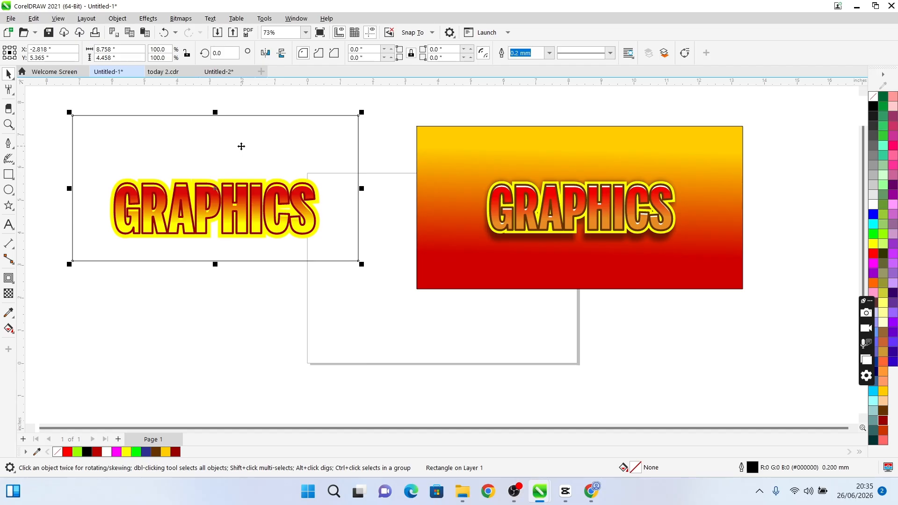
Move the GRAPHICS text and its yellow contour out of the rectangle to the empty area below it
left_click_drag(93, 305, 330, 166)
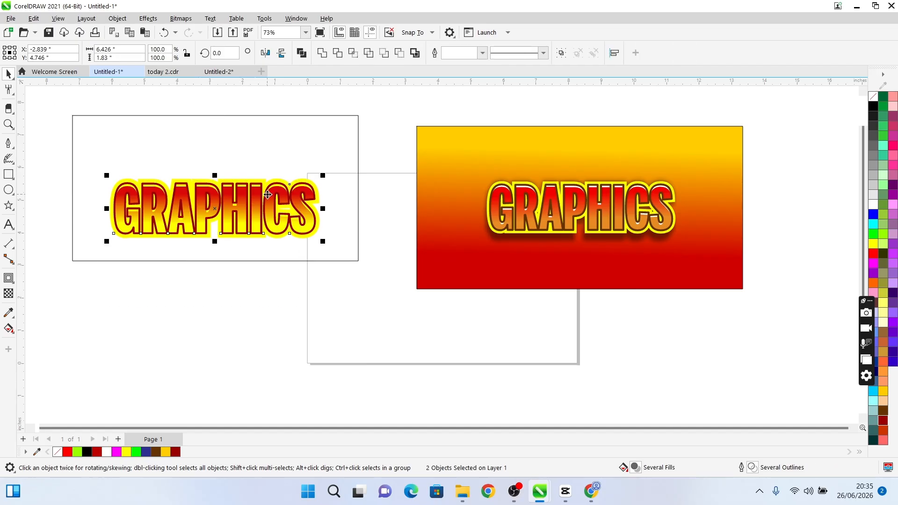
left_click_drag(267, 195, 256, 316)
left_click(281, 375)
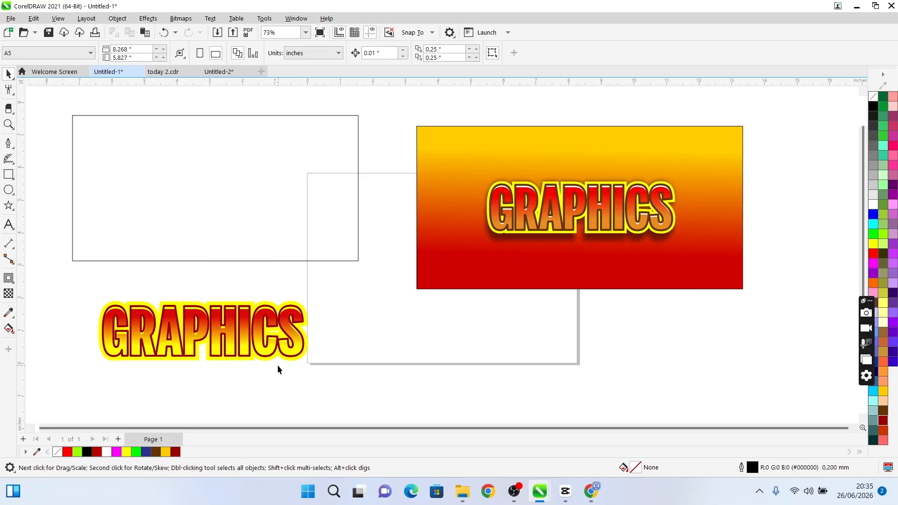
Apply a vertical linear fountain fill to the empty rectangle with the Interactive Fill tool, running from top to bottom
left_click(278, 238)
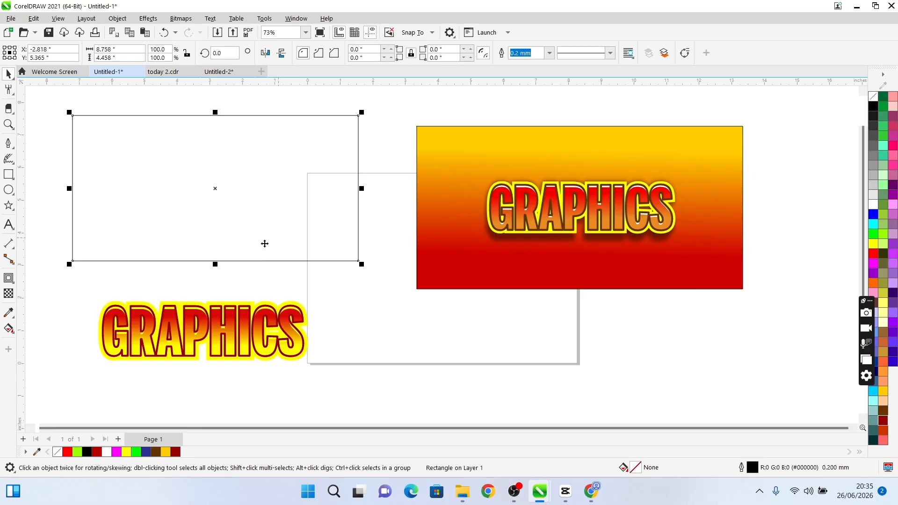
left_click(9, 328)
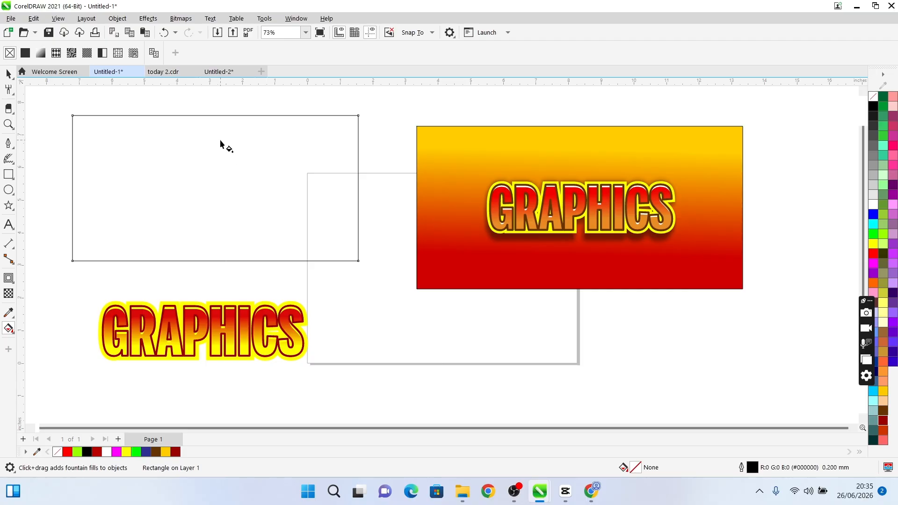
left_click_drag(220, 140, 218, 206)
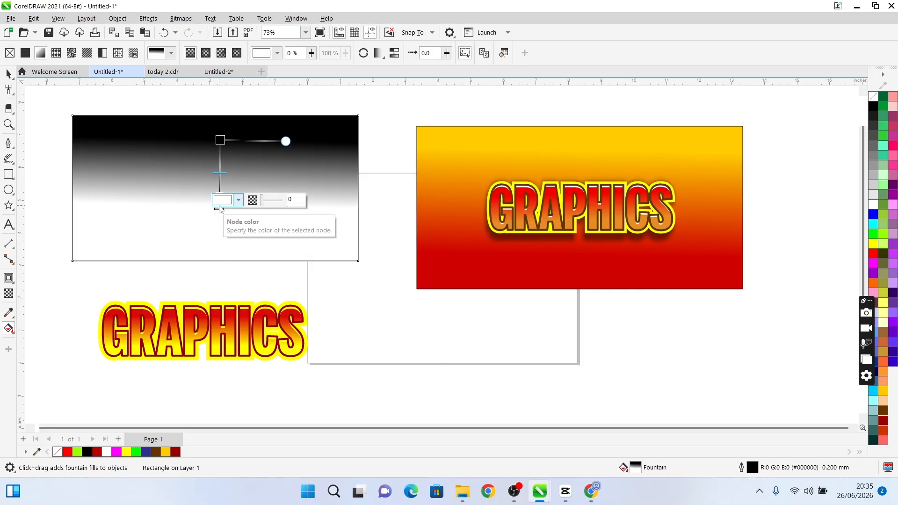
Set the lower end node of the rectangle's fountain fill to red #D90909
left_click(223, 201)
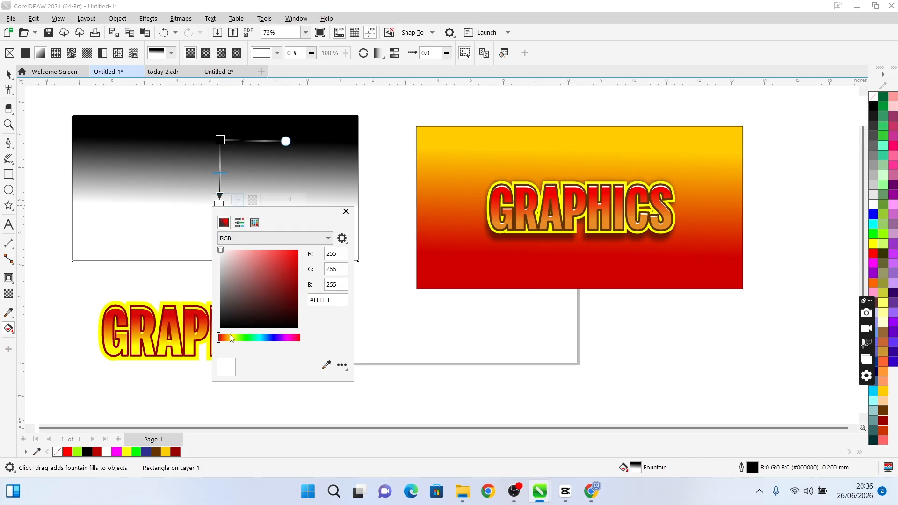
left_click(227, 337)
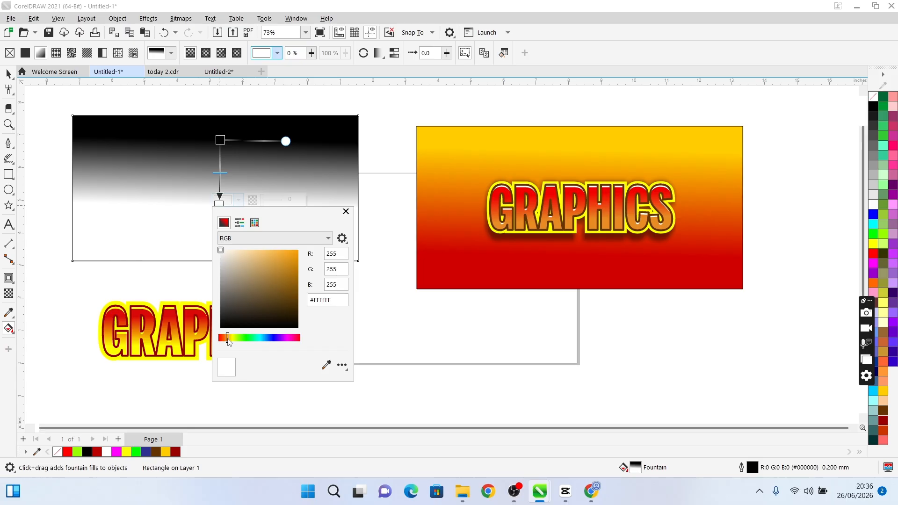
left_click_drag(227, 338, 218, 338)
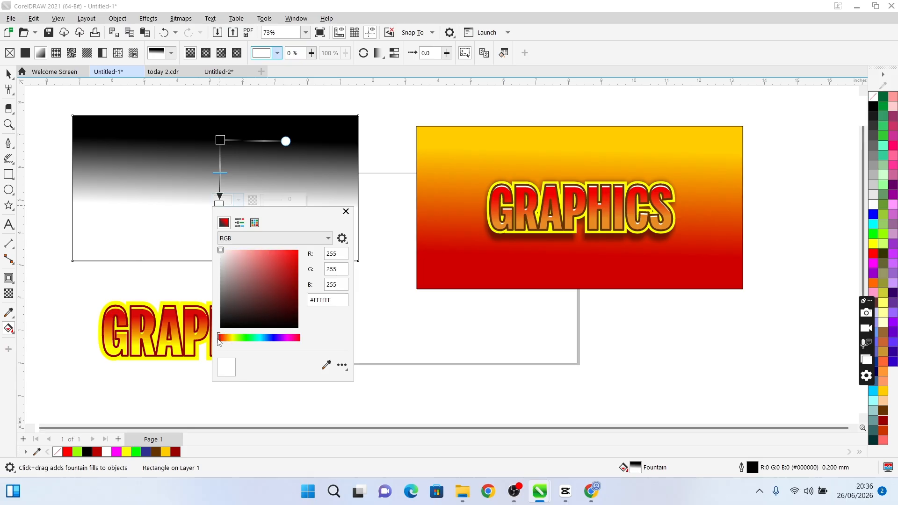
left_click(295, 261)
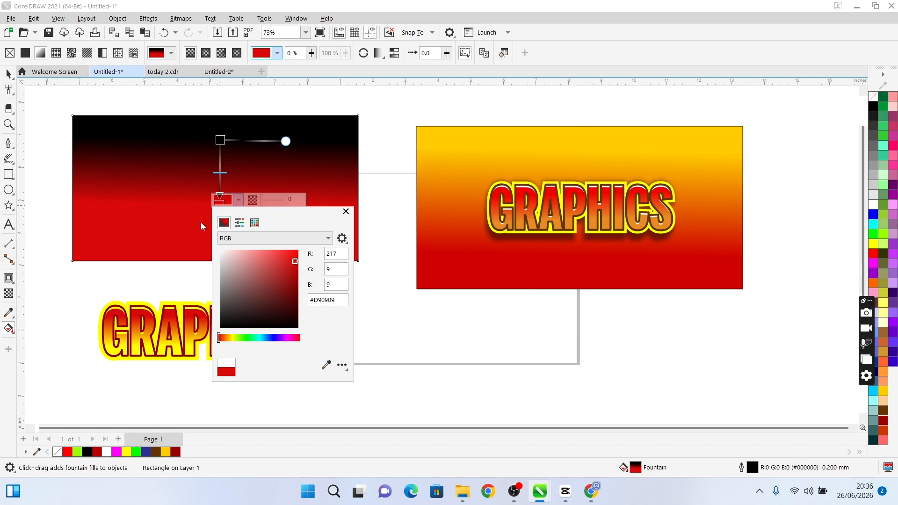
left_click(206, 169)
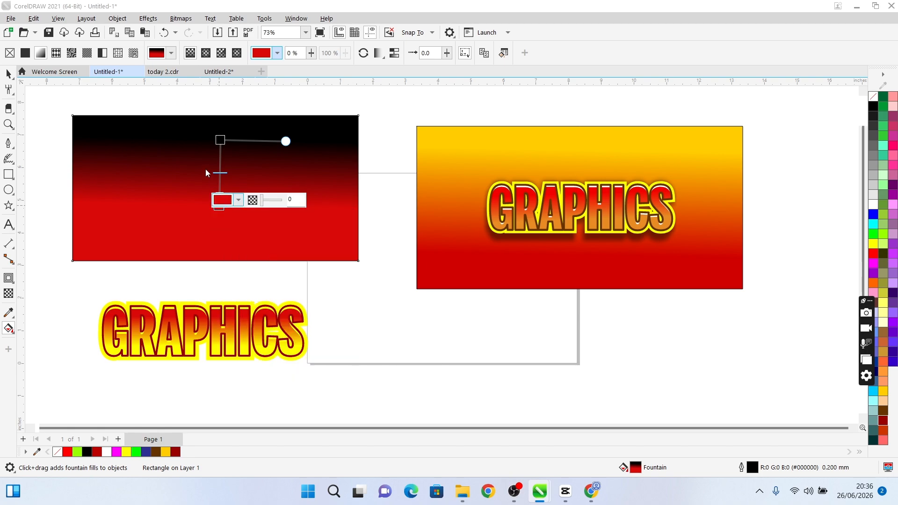
Shift the black start node and the red end node of the rectangle's fountain fill downward, lengthening the blend
left_click(223, 140)
left_click_drag(222, 139, 216, 154)
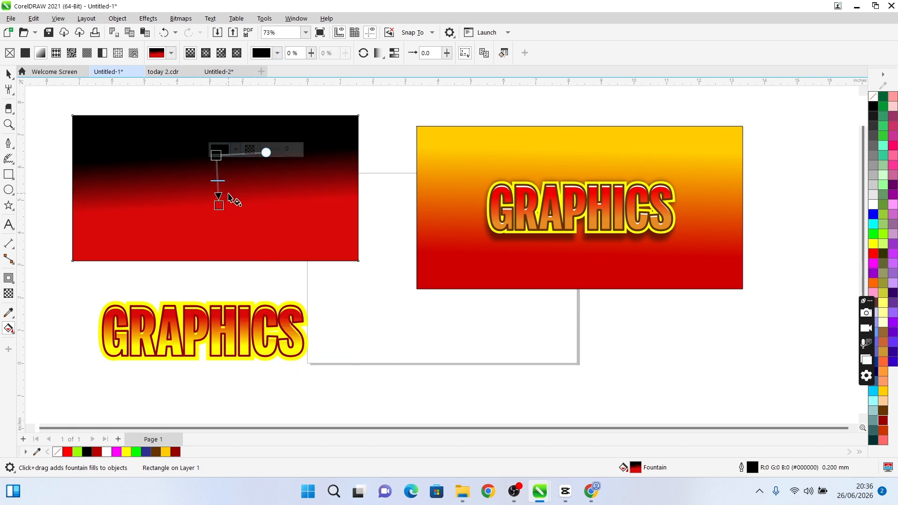
left_click_drag(219, 200, 213, 232)
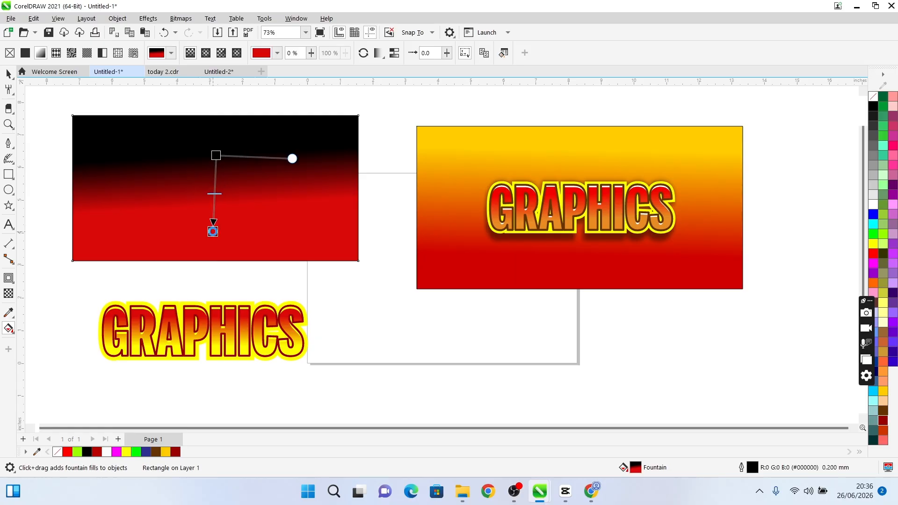
Set the upper start node of the rectangle's fountain fill to orange #FFAA00
left_click(216, 155)
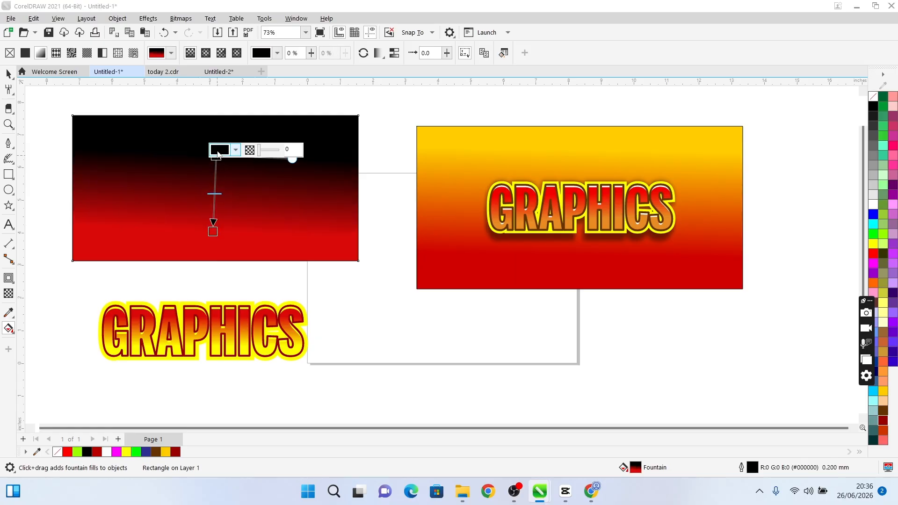
left_click(218, 152)
left_click(226, 287)
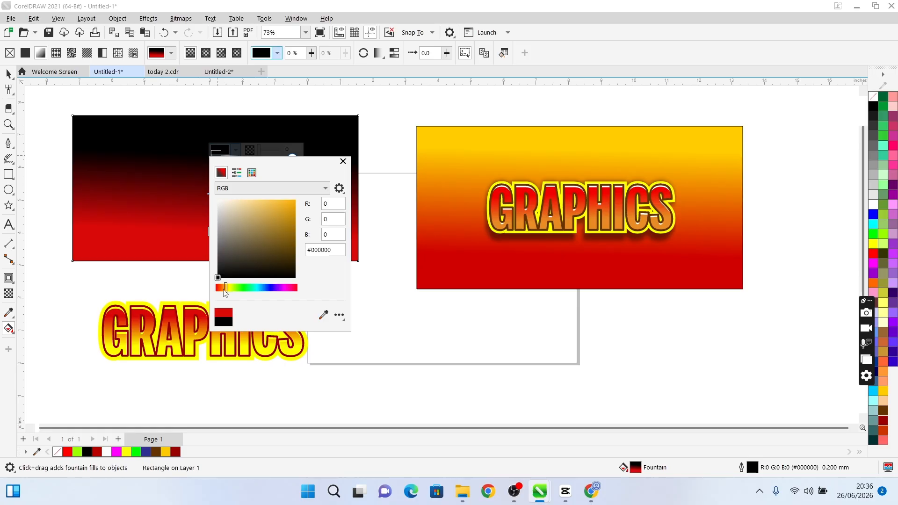
left_click(223, 288)
left_click_drag(282, 213, 301, 198)
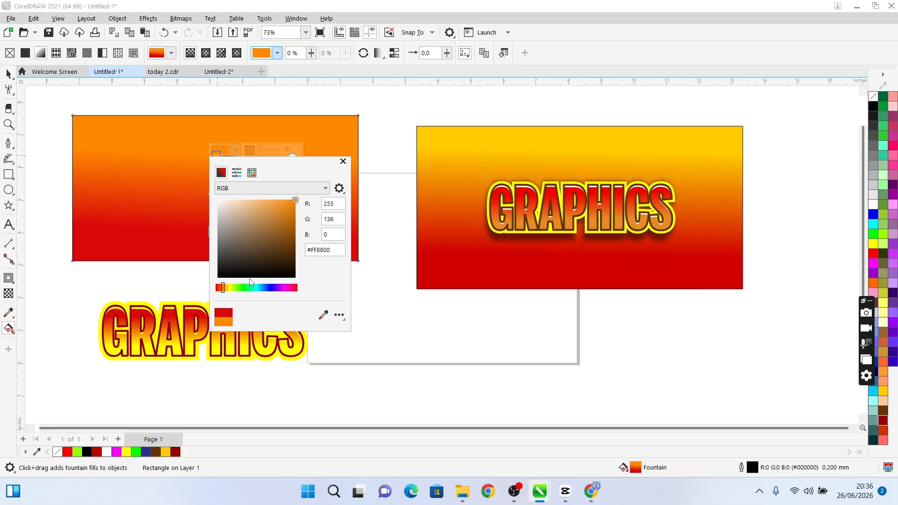
left_click(226, 287)
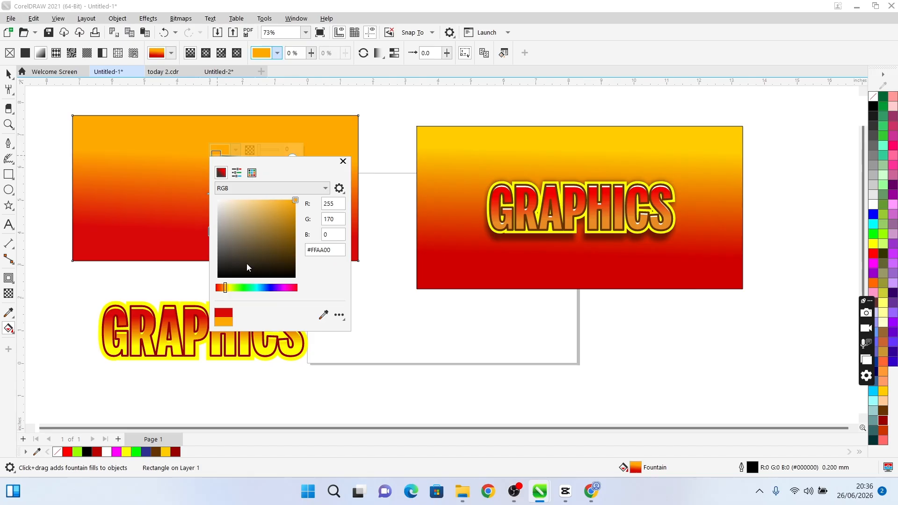
key("Escape")
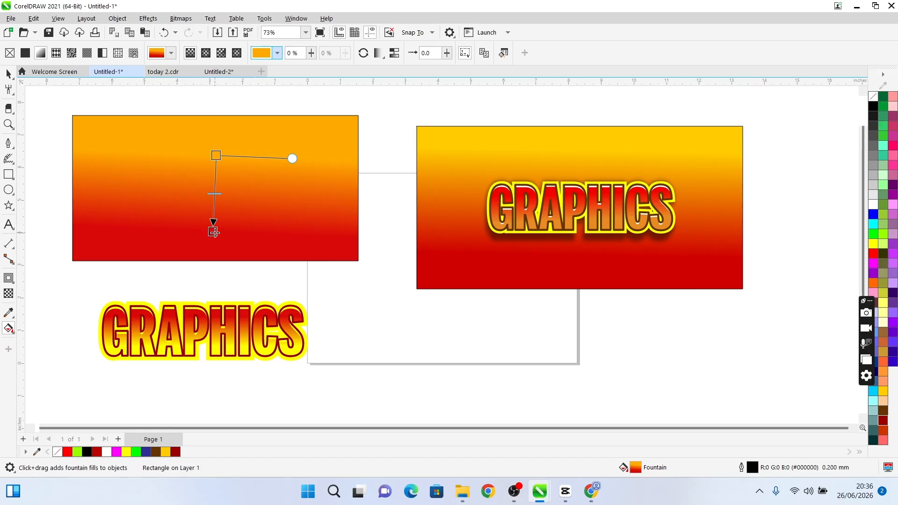
Nudge the fountain fill's red end node sideways to level the blend, and remove the rectangle's outline
left_click_drag(213, 232, 221, 233)
key("space")
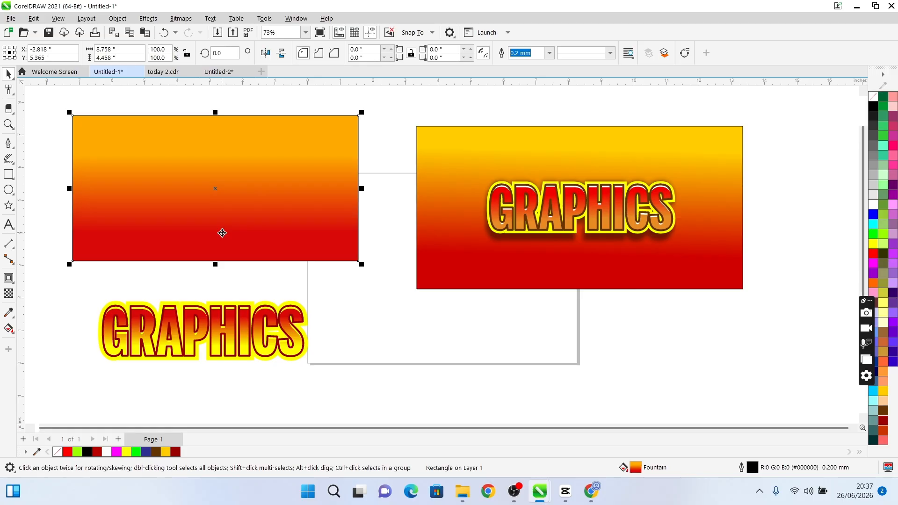
right_click(57, 451)
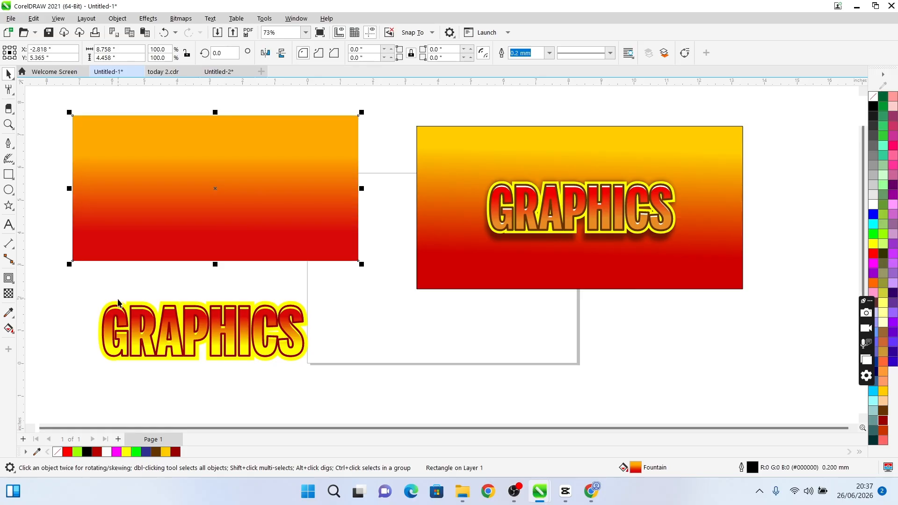
Move the GRAPHICS text together with its yellow contour onto the middle of the orange-to-red rectangle
left_click_drag(60, 280, 395, 400)
left_click_drag(244, 343, 257, 198)
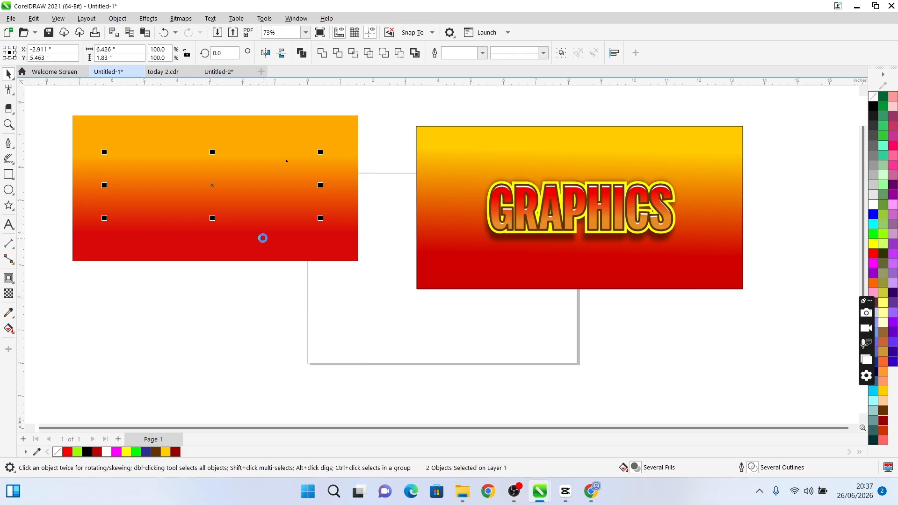
left_click(262, 284)
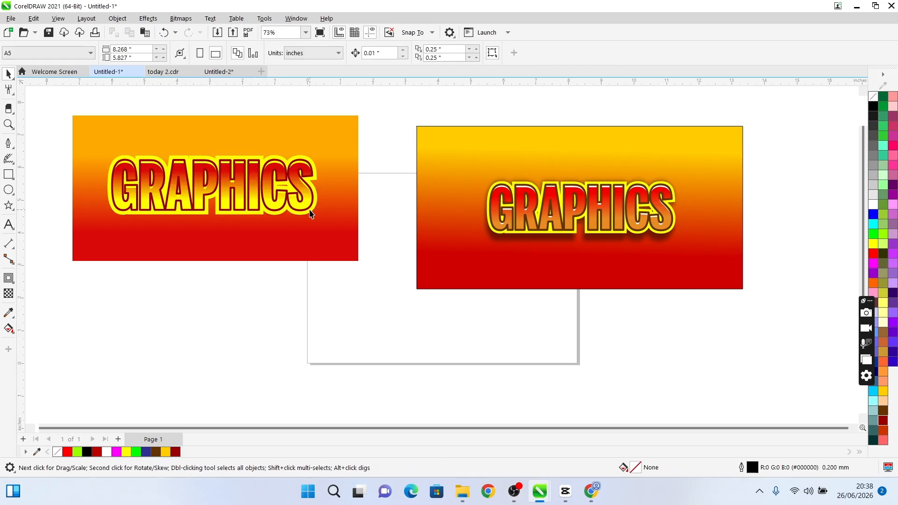
Add a black drop shadow to the yellow contour behind GRAPHICS, cast downward from its upper edge to just below the letters
left_click(312, 210)
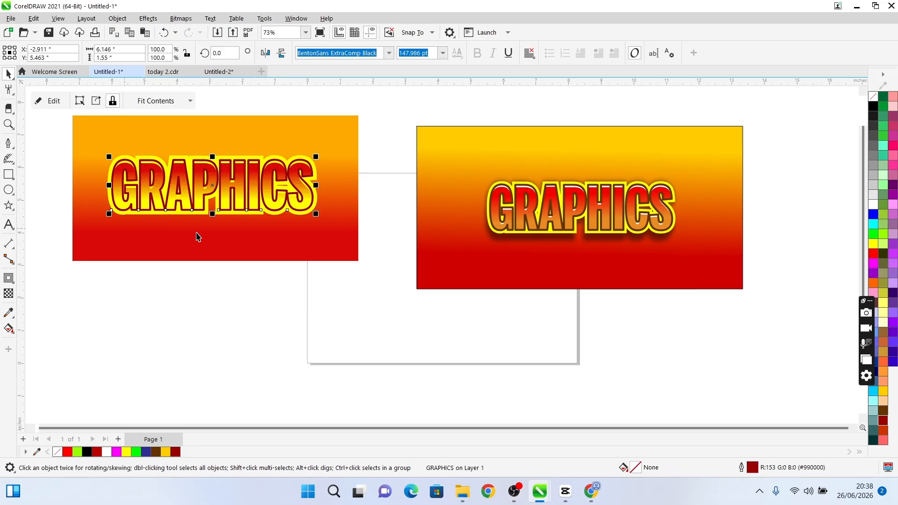
left_click(110, 225)
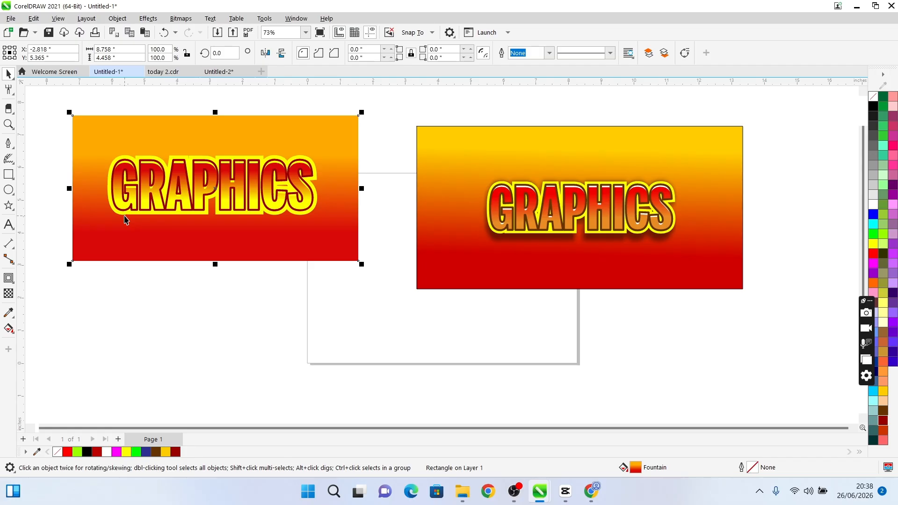
left_click(118, 217)
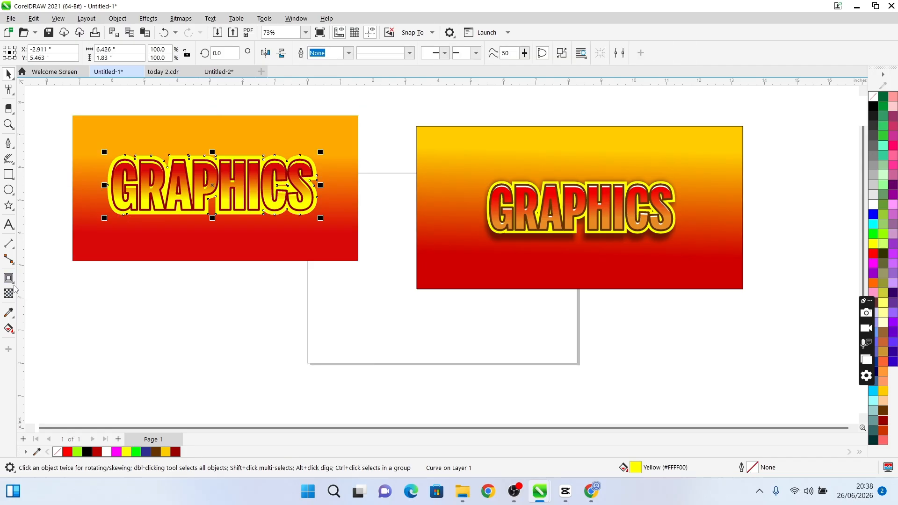
left_click(12, 281)
left_click(44, 278)
left_click_drag(213, 155, 217, 221)
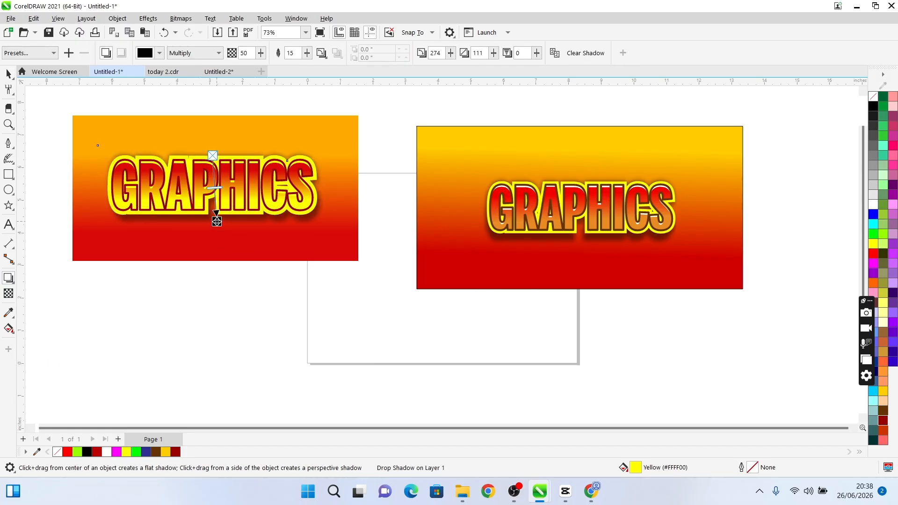
key("space")
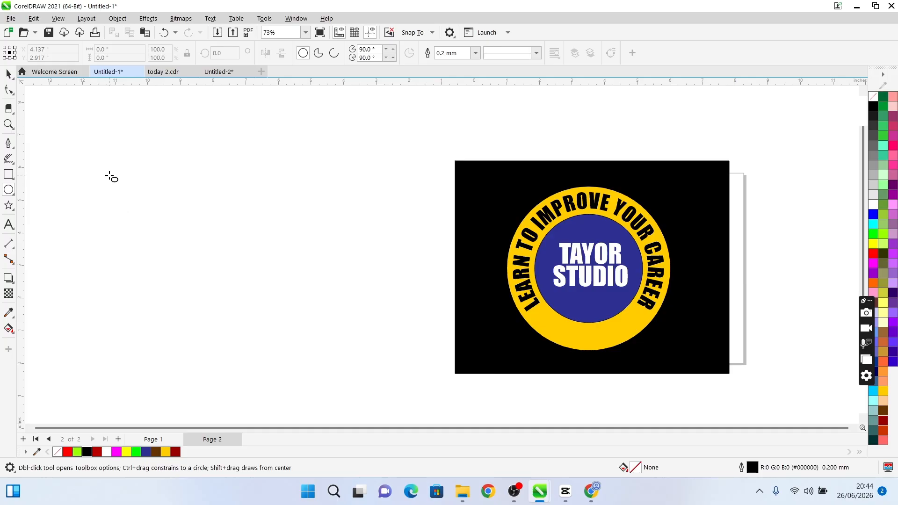
Draw a circle about 6.18 inches wide in the empty area beside the badge sample on Page 2
left_click_drag(109, 175, 313, 372)
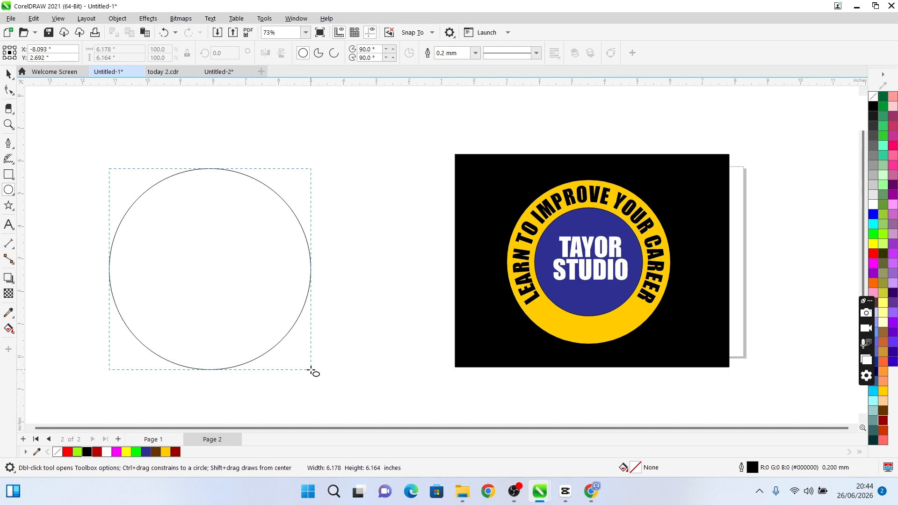
left_click_drag(310, 370, 311, 370)
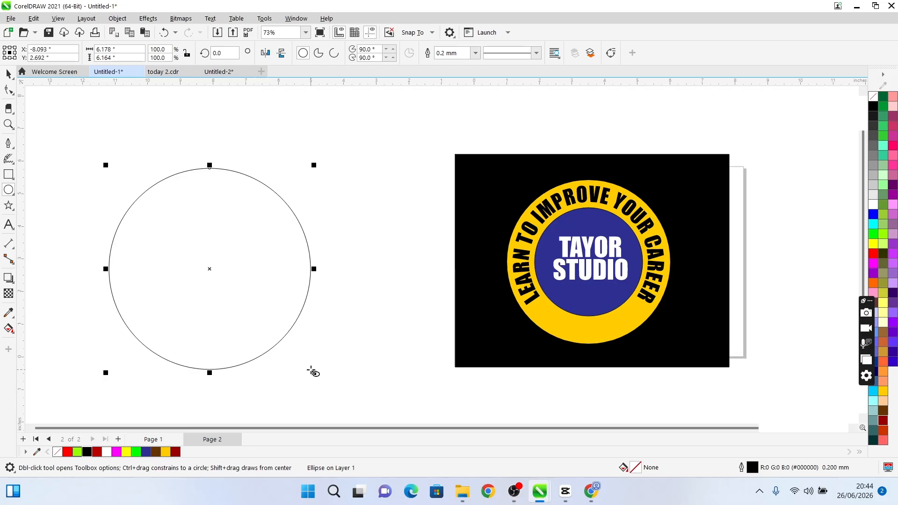
key("space")
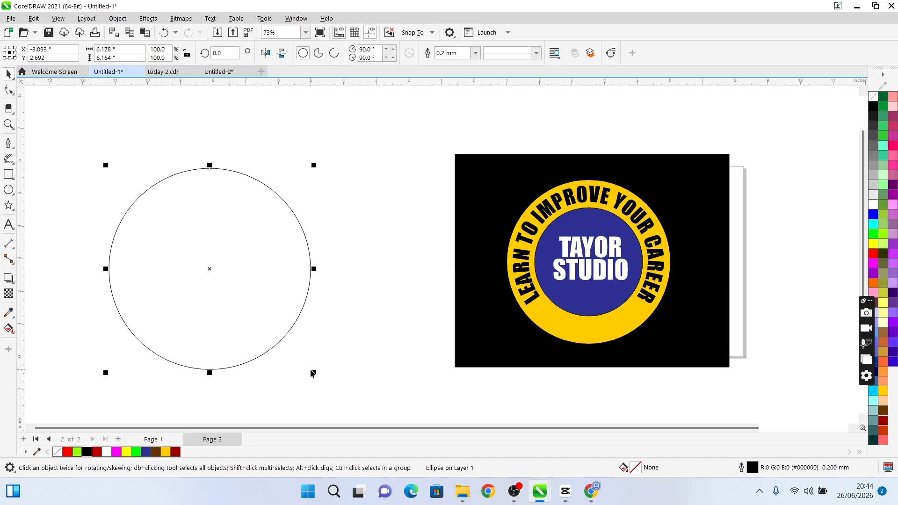
Duplicate the circle and align both circles on a common centre, horizontally and vertically
key("ctrl+d")
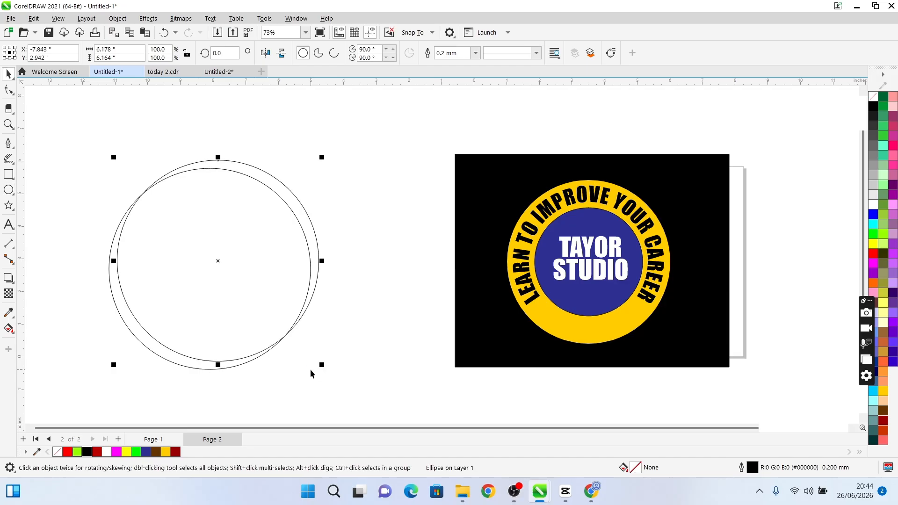
left_click(352, 147)
left_click_drag(84, 378, 83, 380)
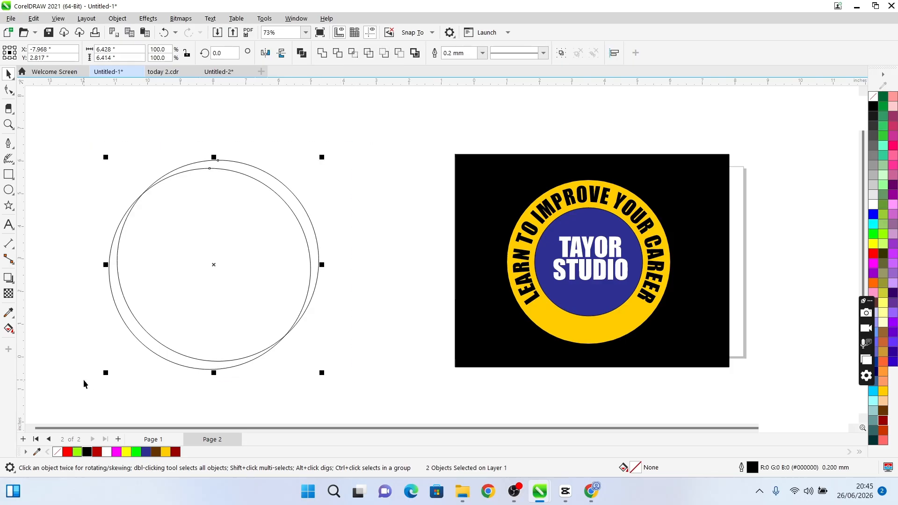
key("c")
key("e")
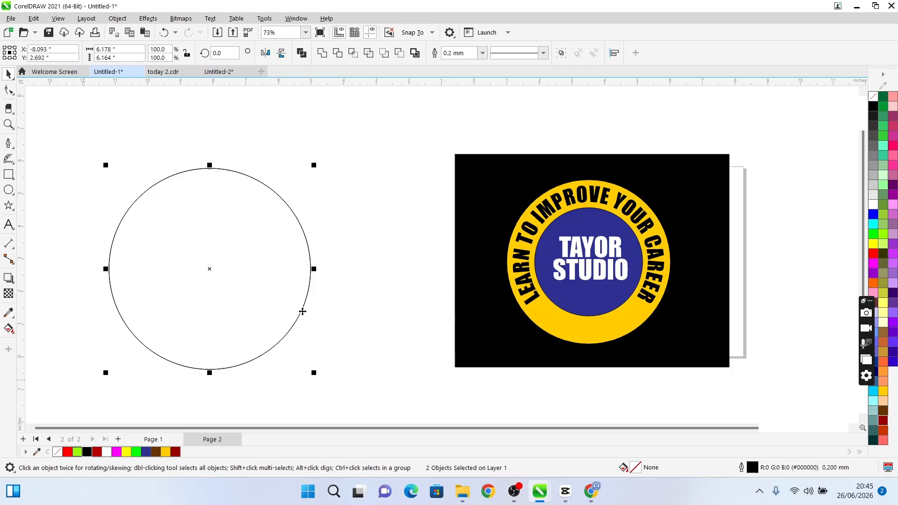
Scale one of the stacked circles about its centre to 63.8%, about 3.94 inches wide, as an inner circle
left_click(267, 287)
left_click(298, 216)
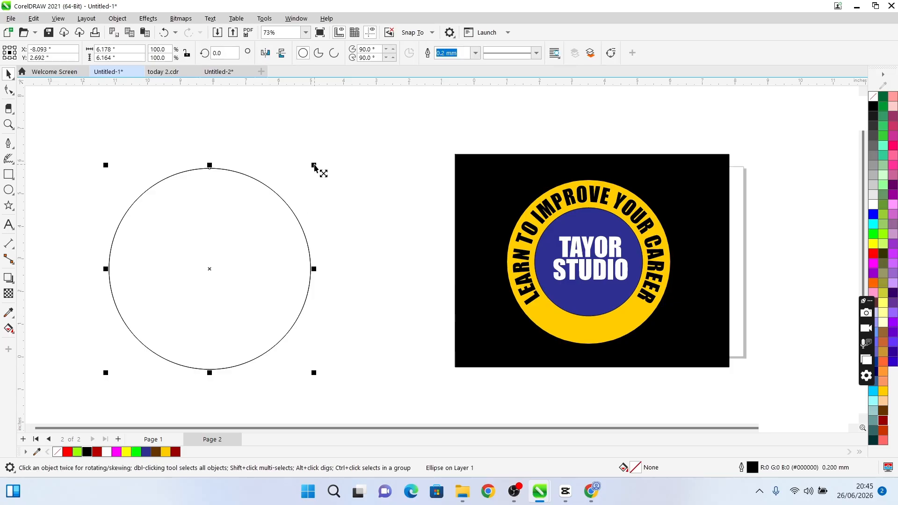
left_click_drag(313, 165, 278, 163)
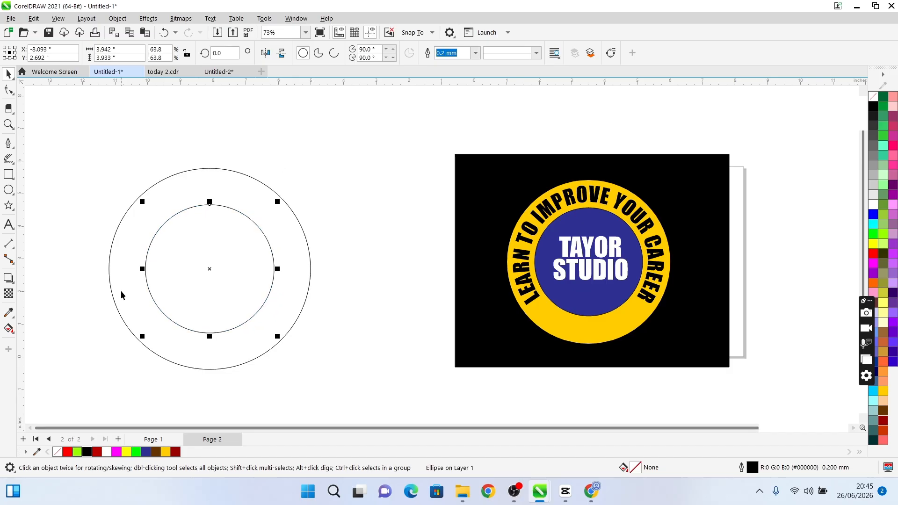
Fill the inner circle with the blue sampled from the centre of the badge sample
key("i")
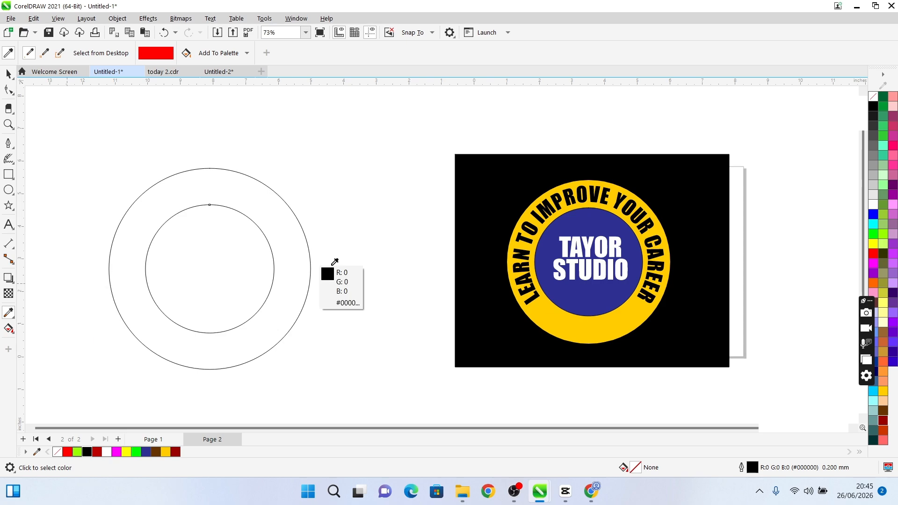
left_click(558, 236)
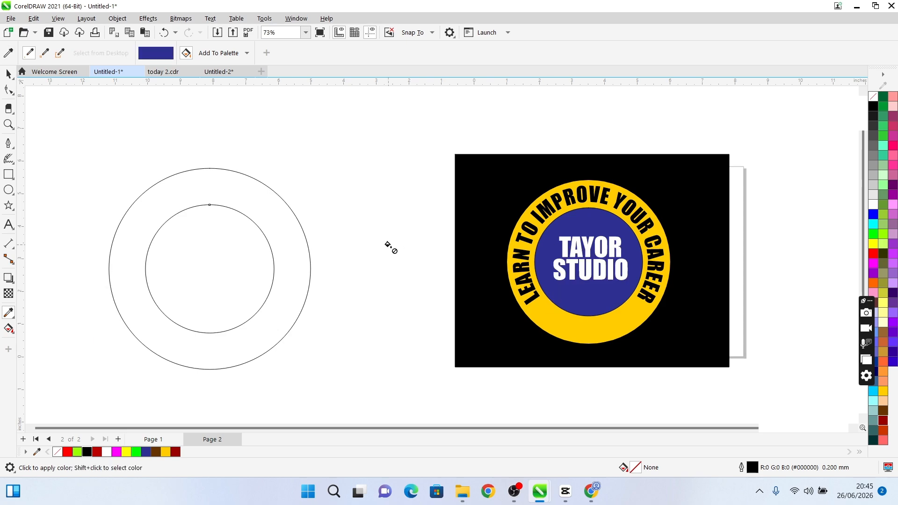
left_click(236, 237)
key("space")
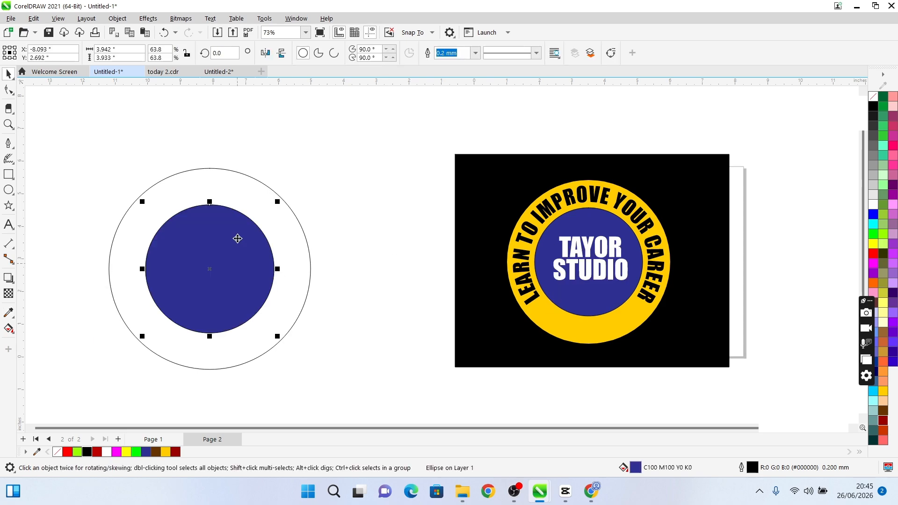
Set the outer circle's outline width to 2.0 mm
left_click(238, 193)
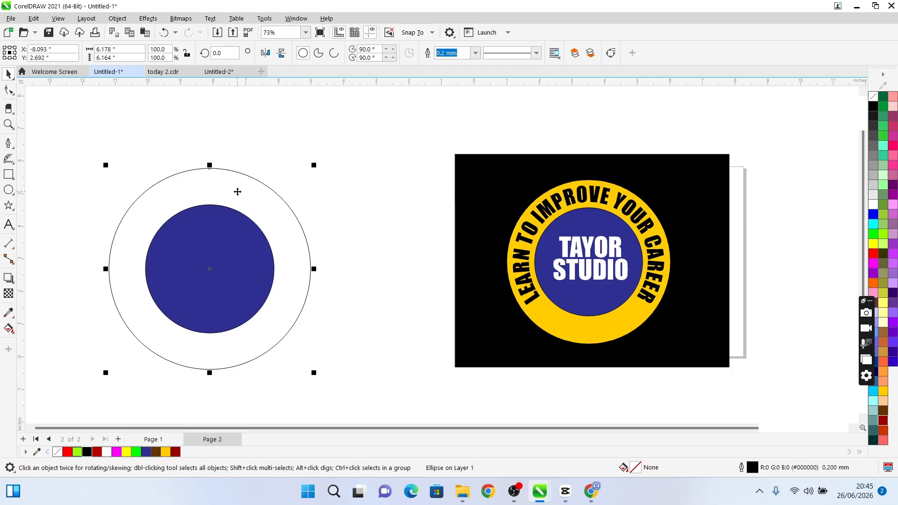
left_click(475, 53)
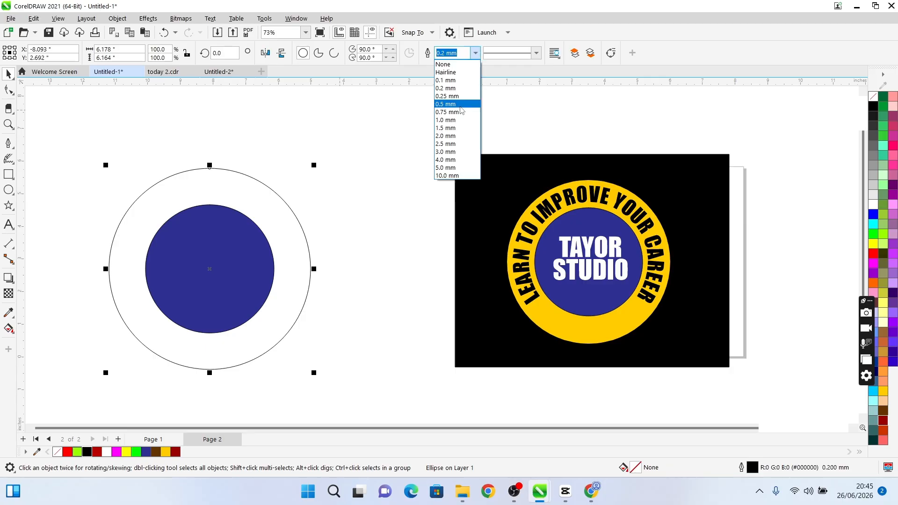
left_click(454, 136)
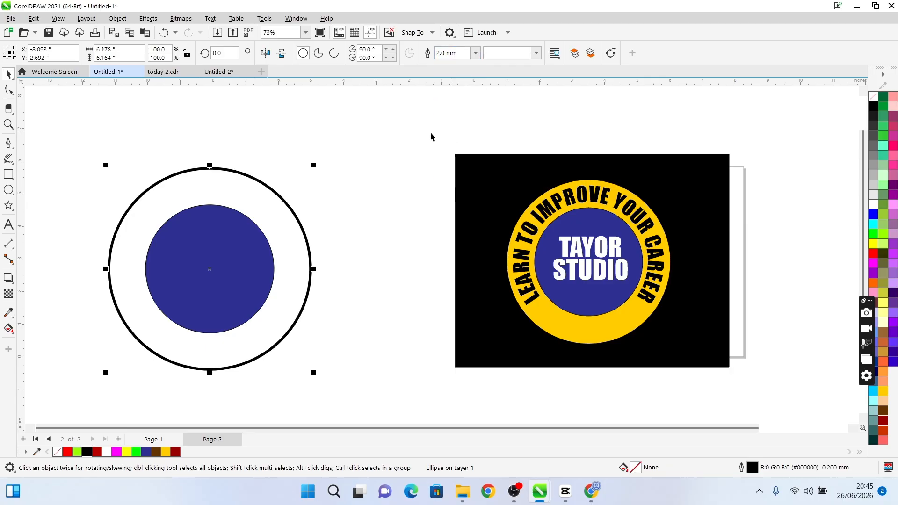
left_click(430, 136)
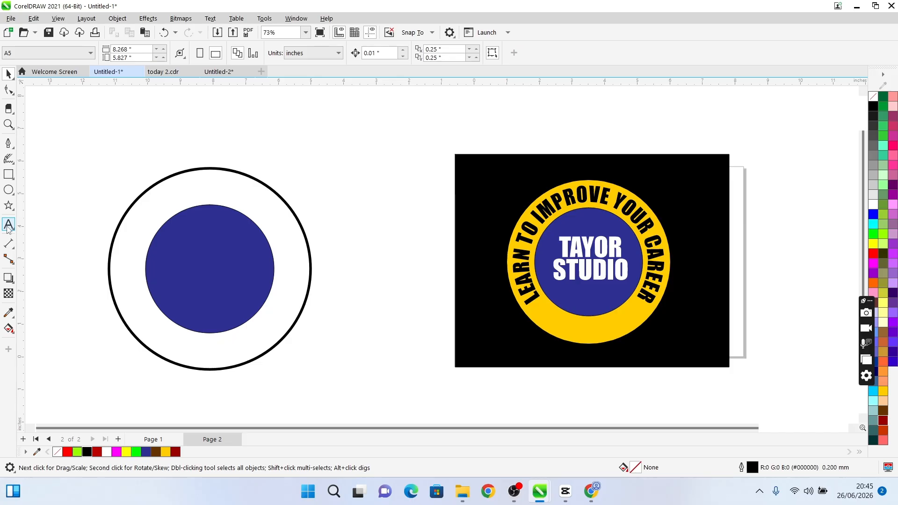
Add the artistic text "tayor studio" on two lines near the outer circle's upper edge
left_click(7, 226)
left_click(104, 173)
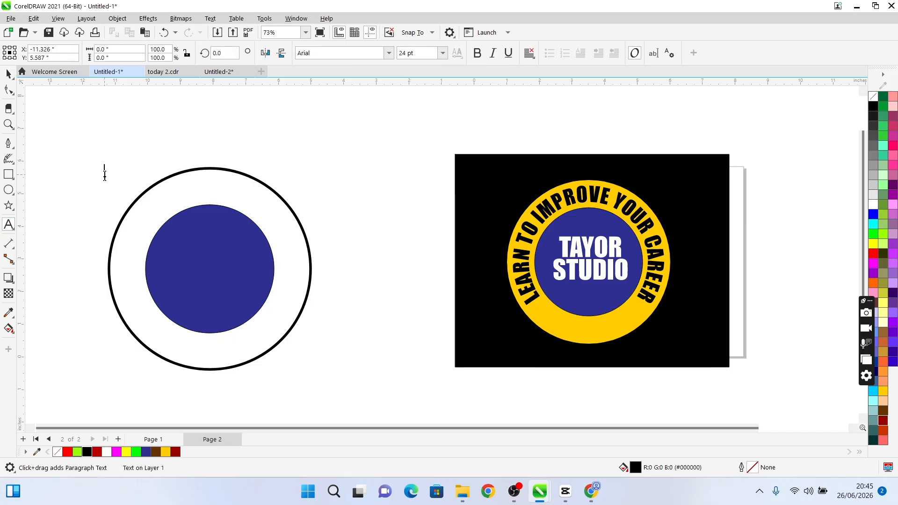
type("tayor")
key("Return")
type("studip")
key("BackSpace")
type("o")
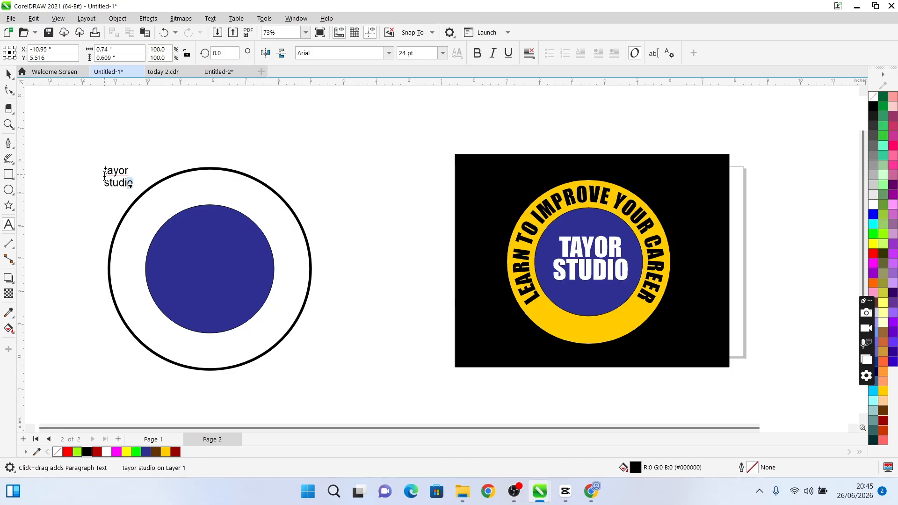
Change the case of the two-line "tayor studio" text to UPPERCASE
double_click(130, 184)
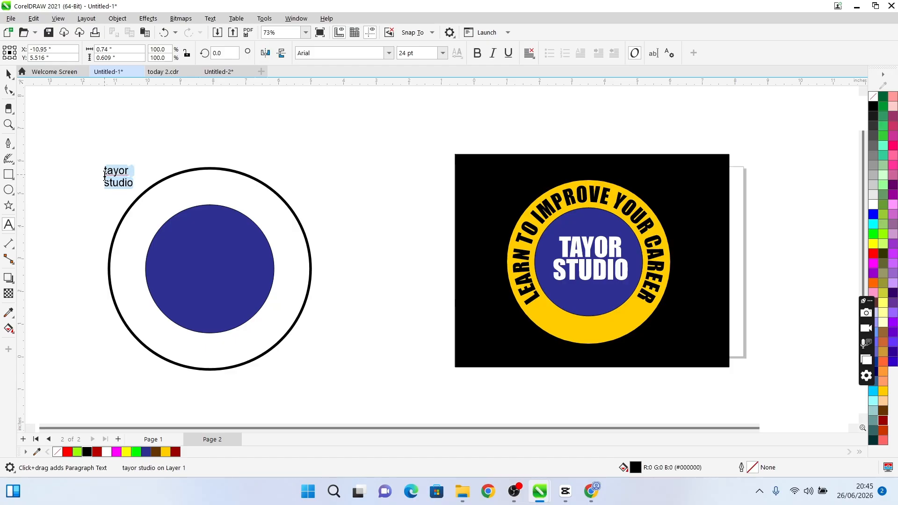
key("shift+F3")
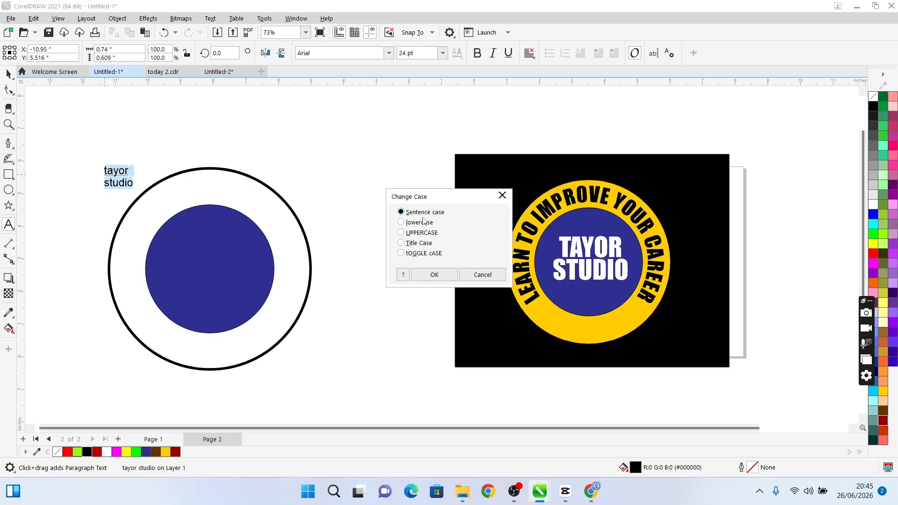
left_click(422, 232)
left_click(434, 274)
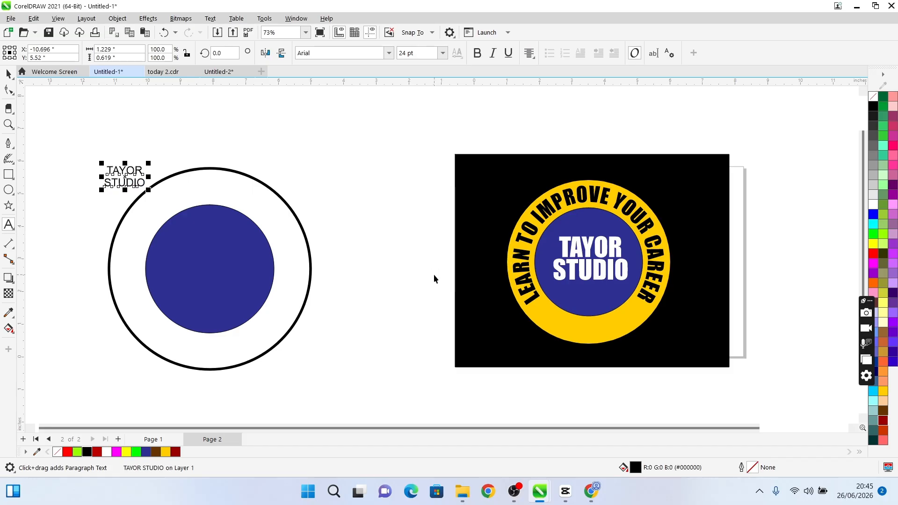
Set the TAYOR STUDIO text to the Impact font and tighten the spacing between its two lines
left_click(388, 53)
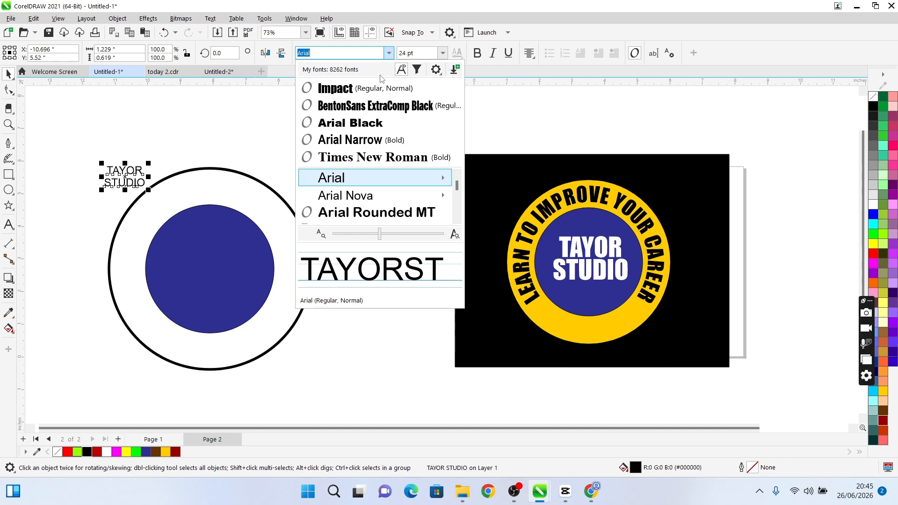
left_click(380, 89)
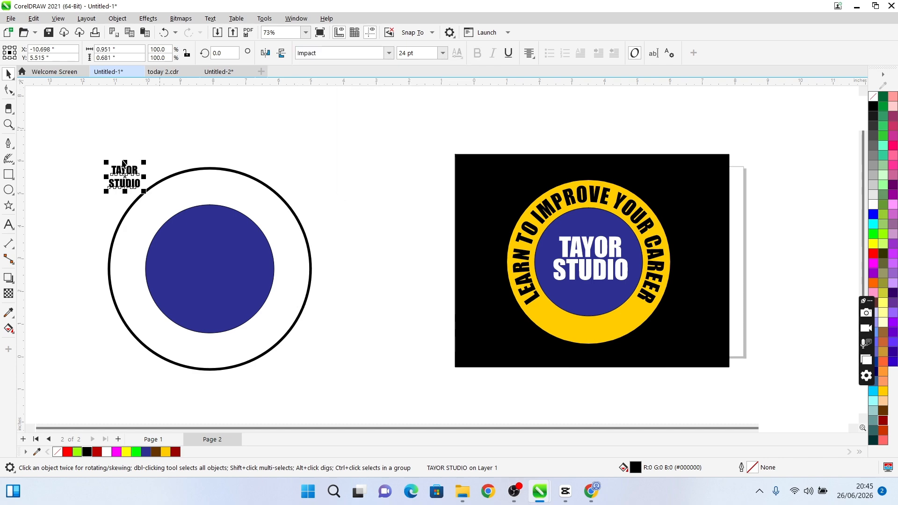
left_click(9, 89)
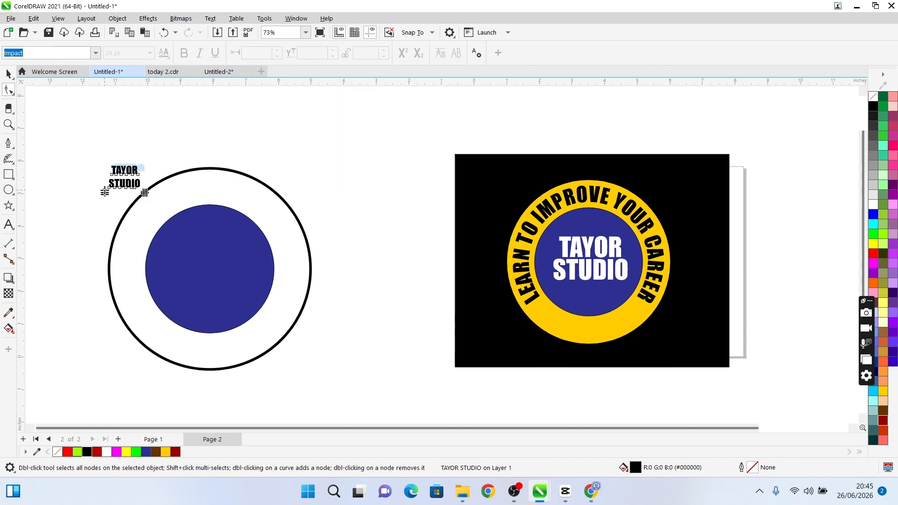
left_click_drag(104, 192, 189, 213)
Enlarge the TAYOR STUDIO text to about 59 pt inside the blue circle and fill it with white
key("space")
left_click_drag(143, 186, 207, 268)
left_click(106, 452)
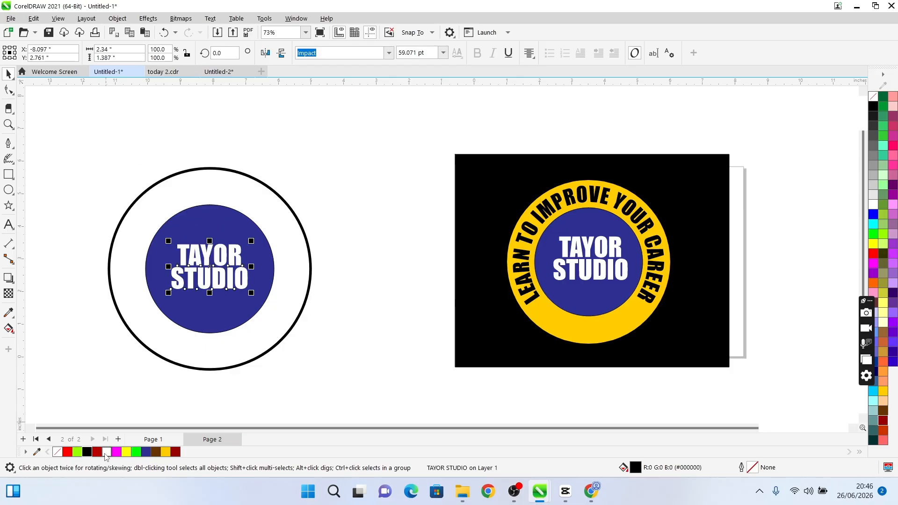
Centre the TAYOR STUDIO text on the blue circle and enlarge it about its centre to about 75.6 pt
left_click(220, 223, "shift")
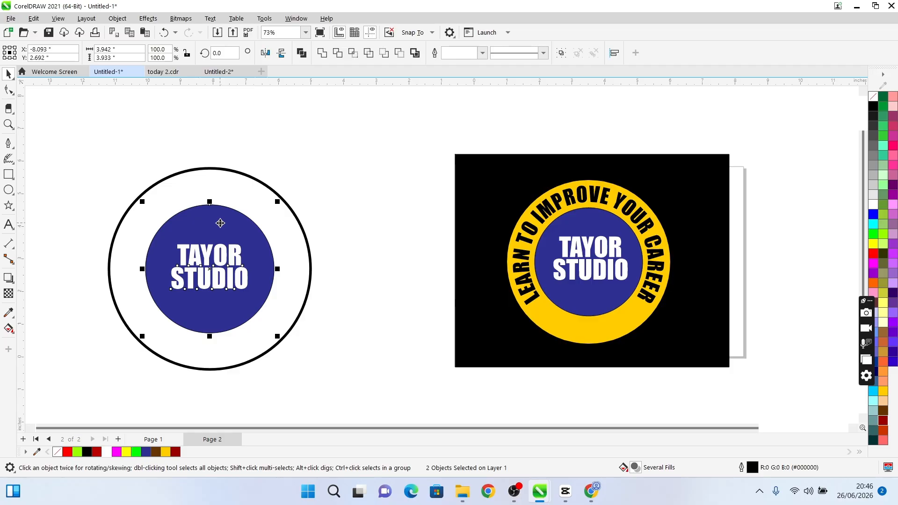
key("c")
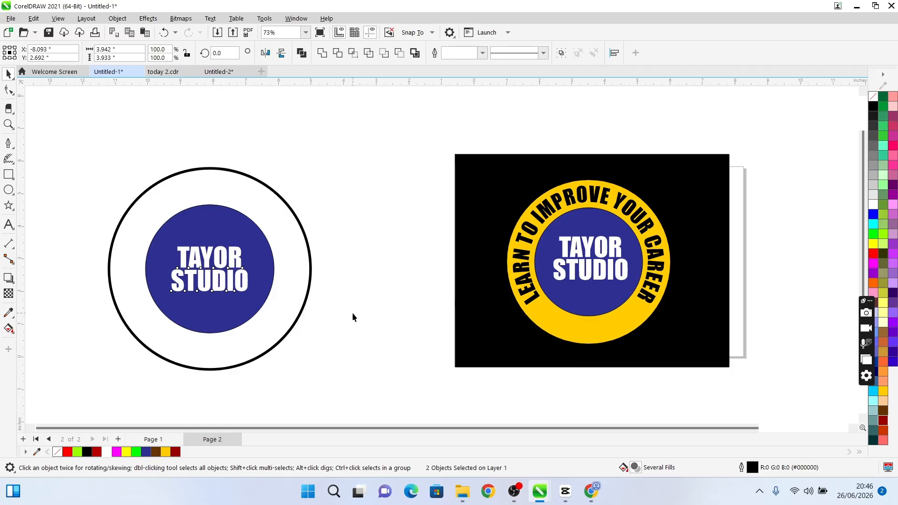
left_click(237, 285)
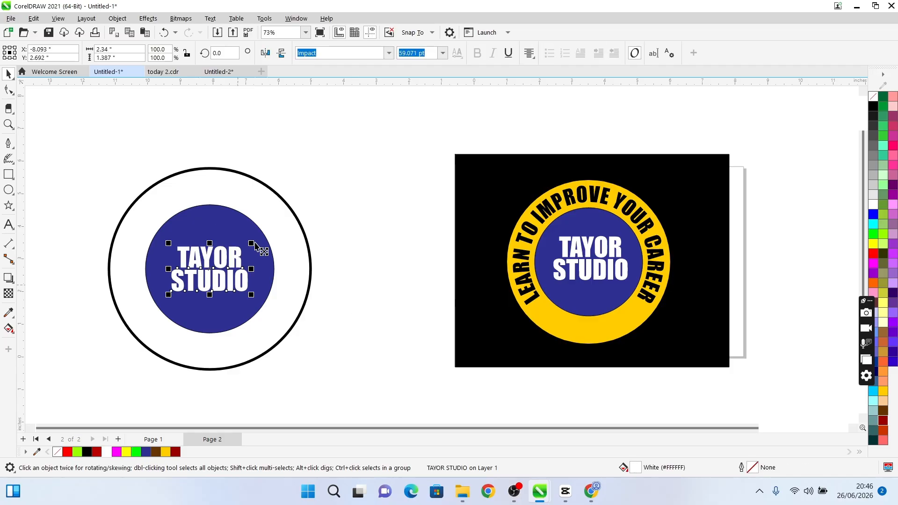
mouse_move(254, 242)
left_mouse_down()
mouse_move(260, 249)
mouse_move(266, 231)
left_mouse_up()
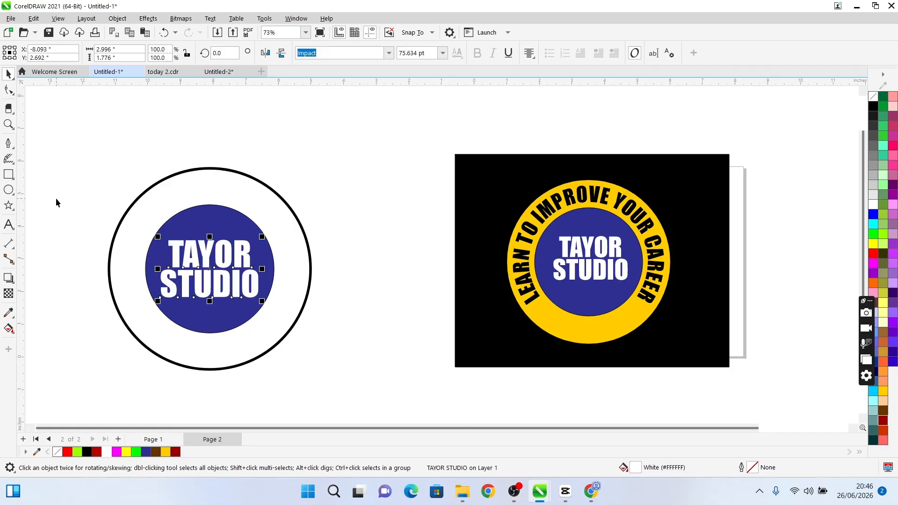
Add the artistic text "learn to improve your career" beside the outer circle's upper left edge
key("F8")
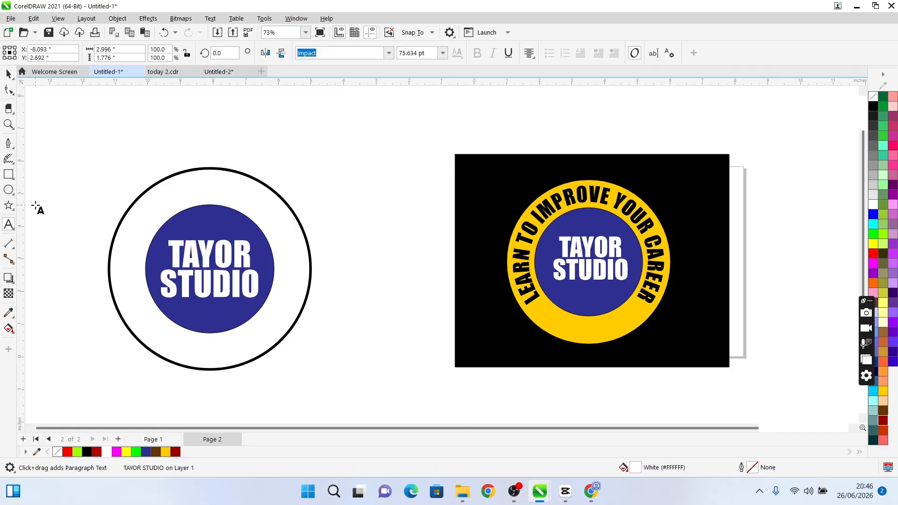
left_click(36, 206)
type("learn ")
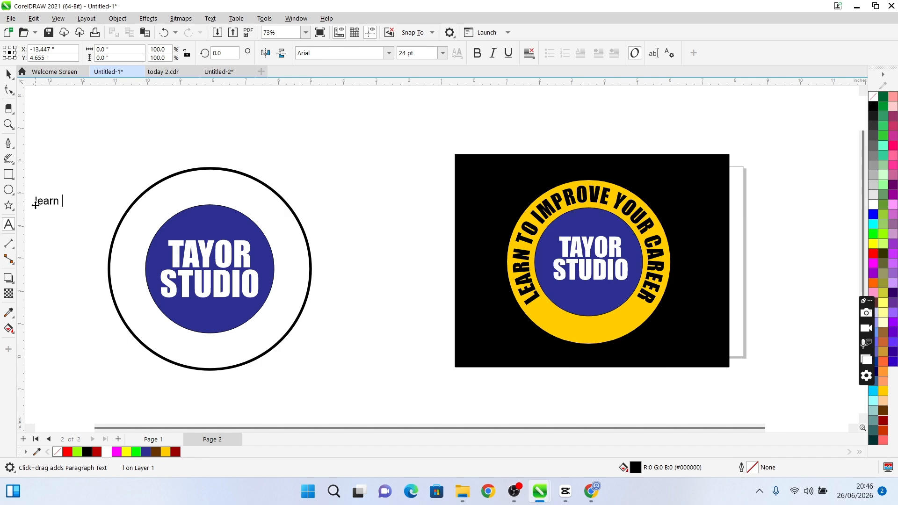
type("to improve")
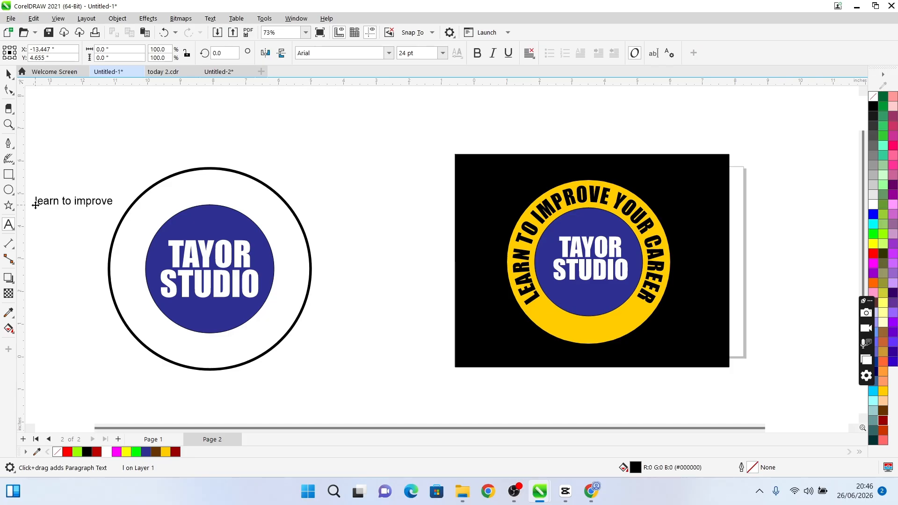
type(" your career")
key("Escape")
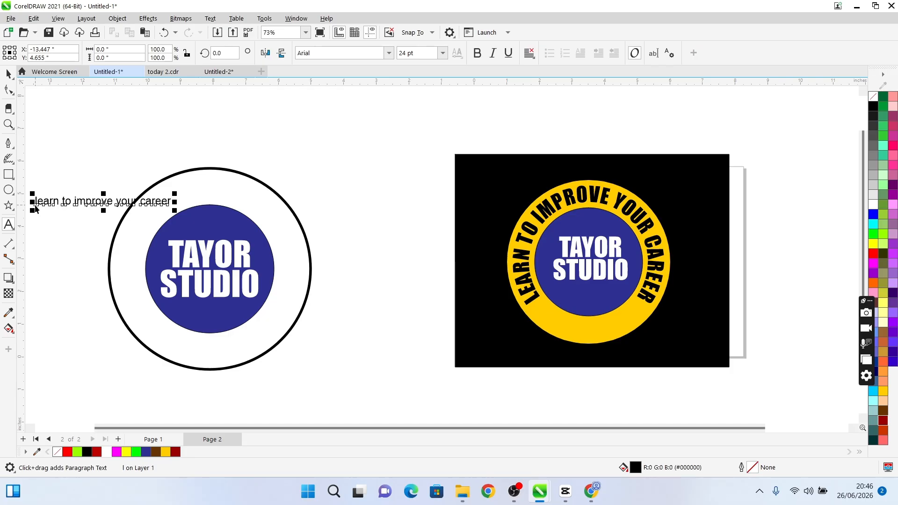
Change the case of the "learn to improve your career" text to UPPERCASE
key("F8")
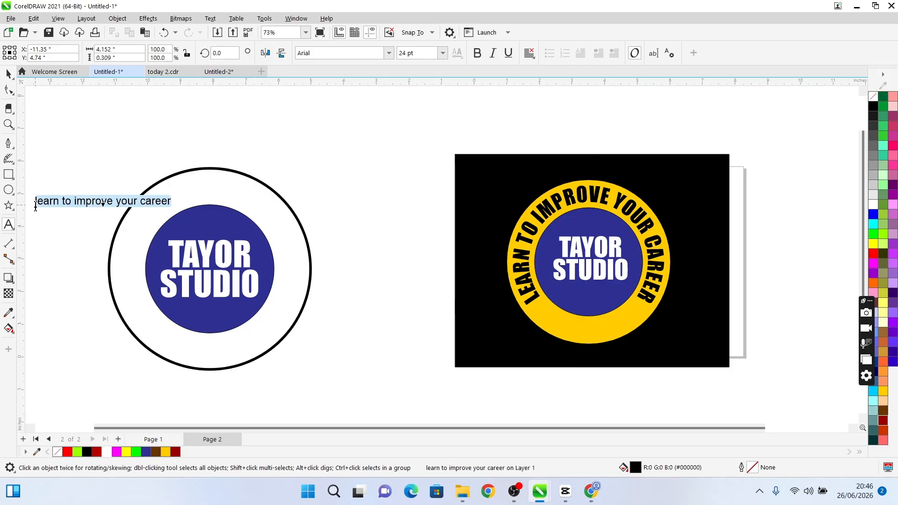
key("shift+F3")
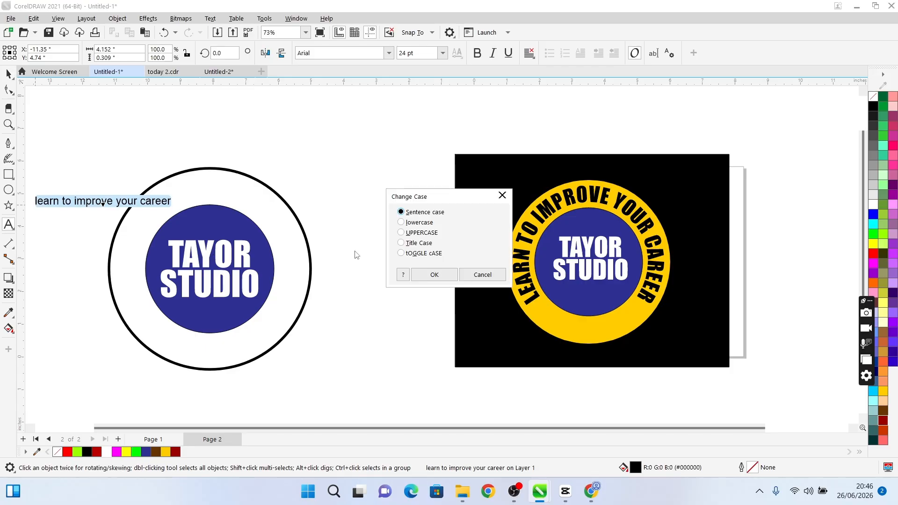
left_click(413, 233)
left_click(427, 278)
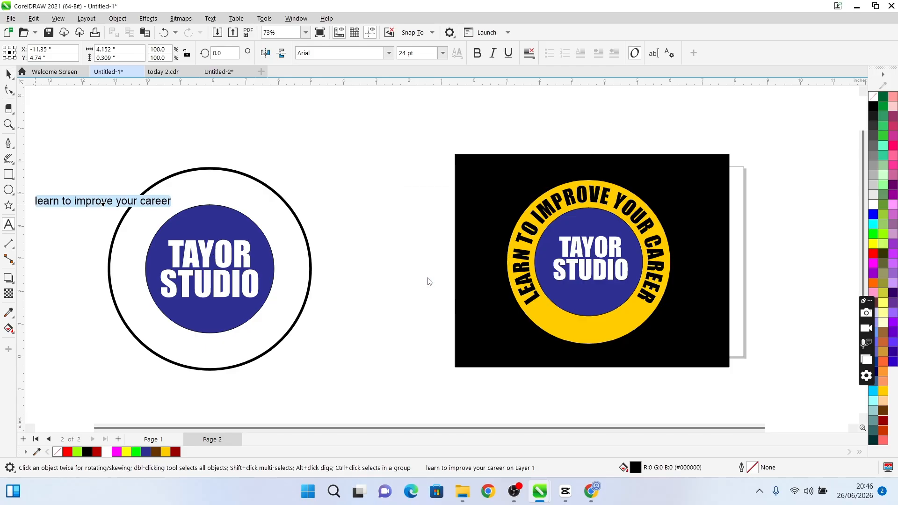
Set the LEARN TO IMPROVE YOUR CAREER text to the Impact font and enlarge it to about 47 pt
left_click(393, 50)
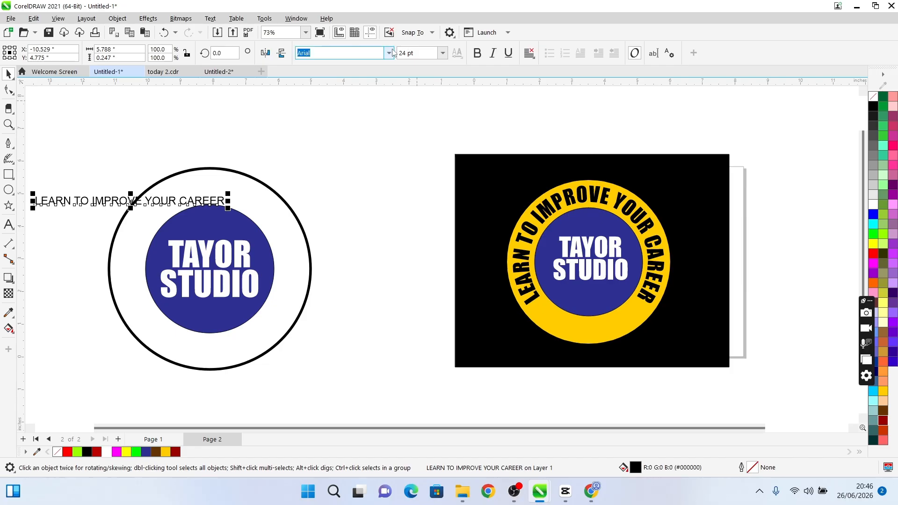
left_click(389, 53)
left_click(321, 88)
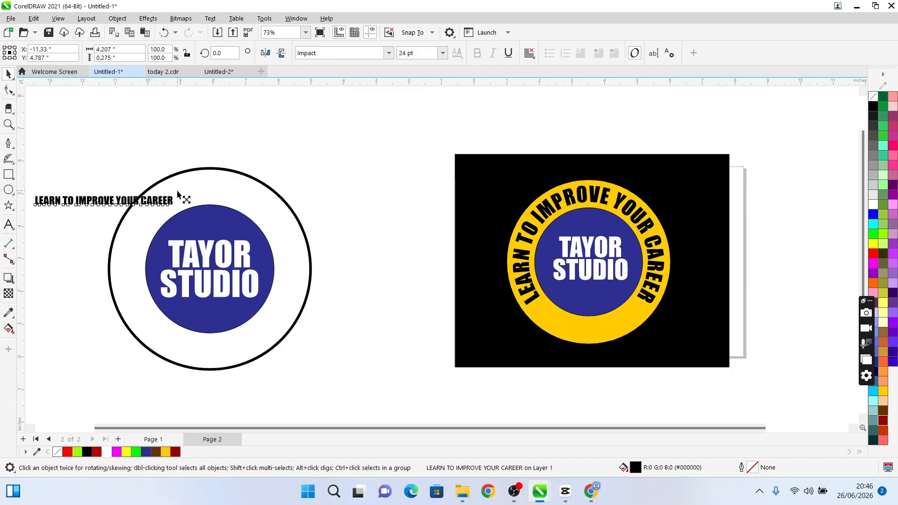
left_click_drag(178, 192, 309, 158)
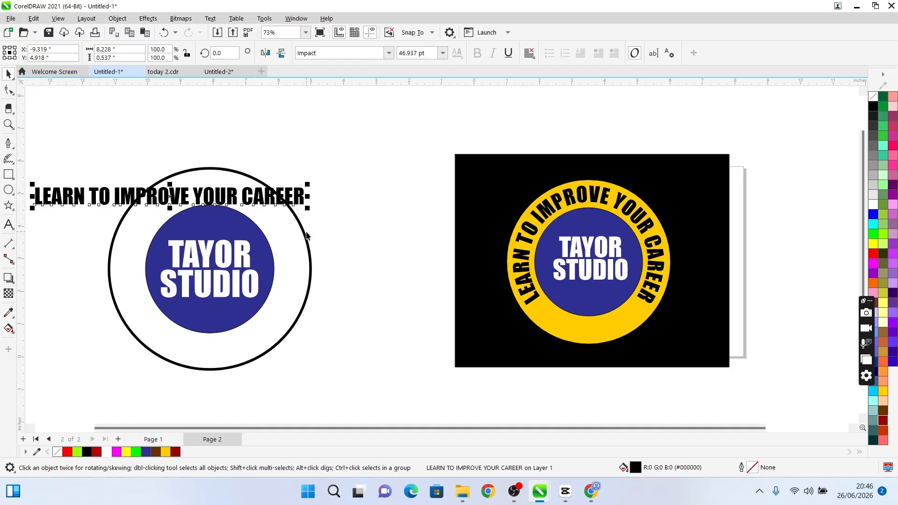
Try fitting the 47 pt slogan to the outer circle's path, offset about 0.866 in inward
left_click(211, 19)
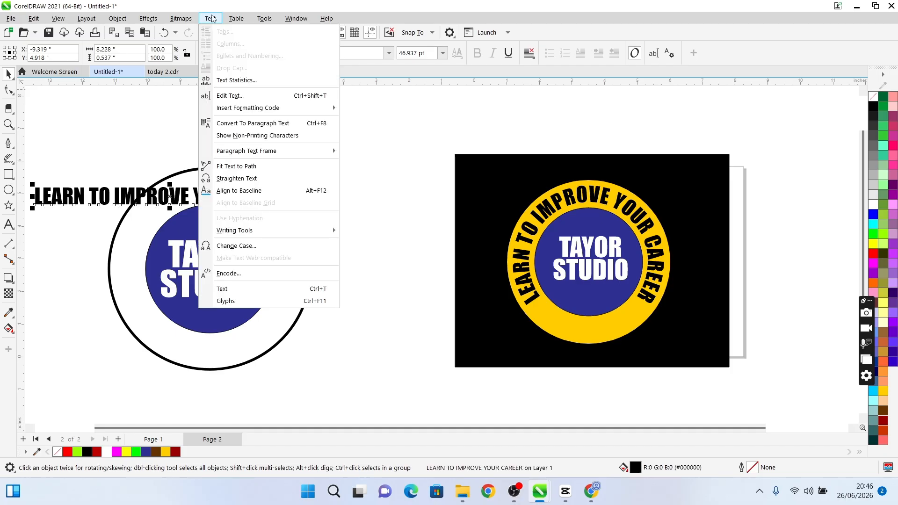
left_click(280, 166)
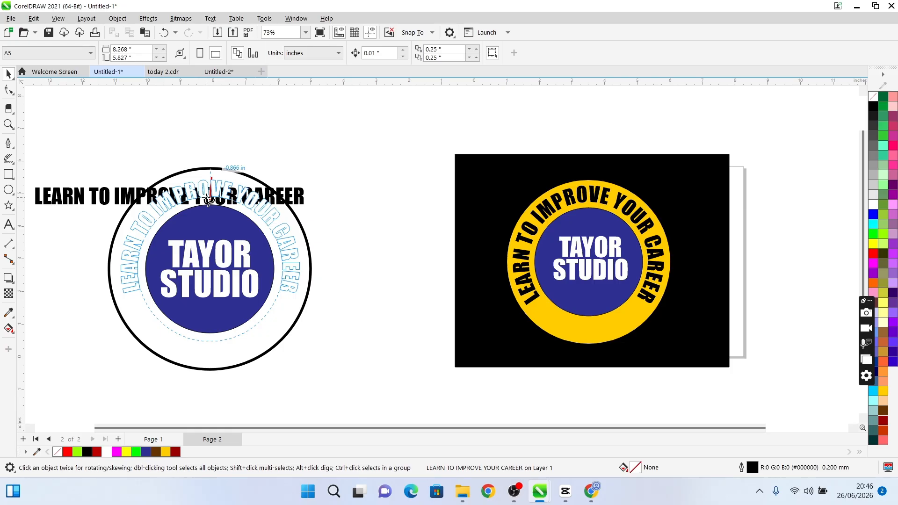
left_click(207, 199)
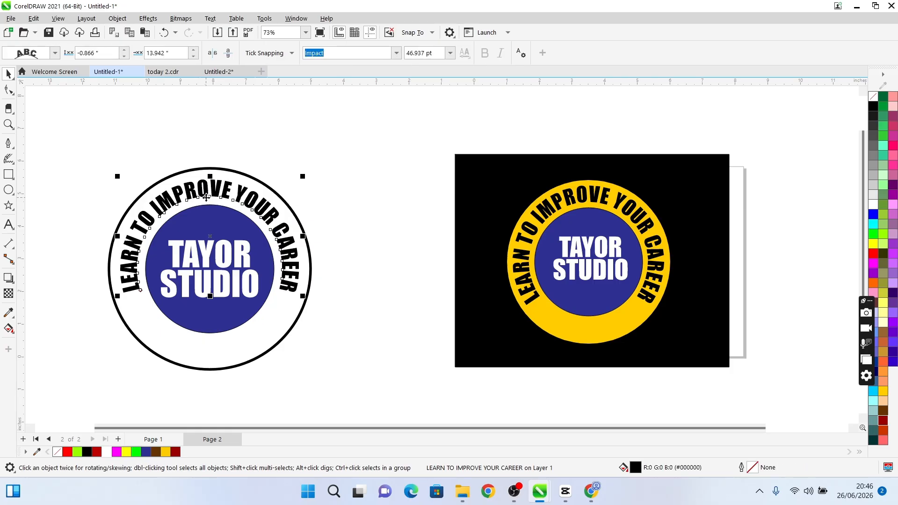
key("ctrl+z")
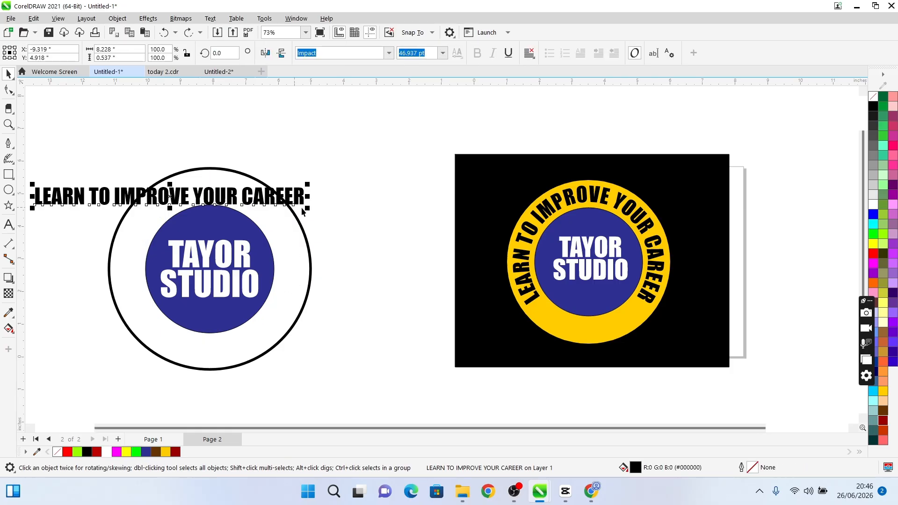
Enlarge the slogan text to about 69 pt and try fitting it to the outer circle's path
left_click_drag(307, 208, 366, 234)
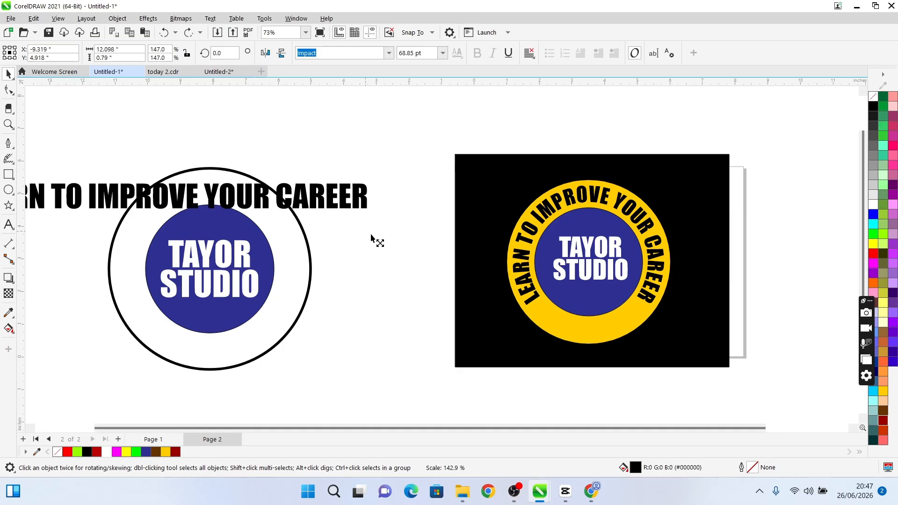
left_click(210, 18)
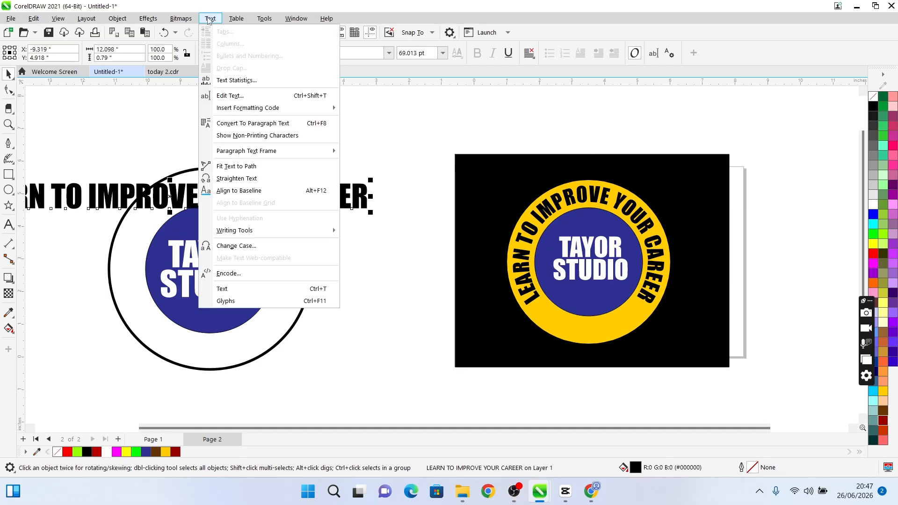
left_click(247, 170)
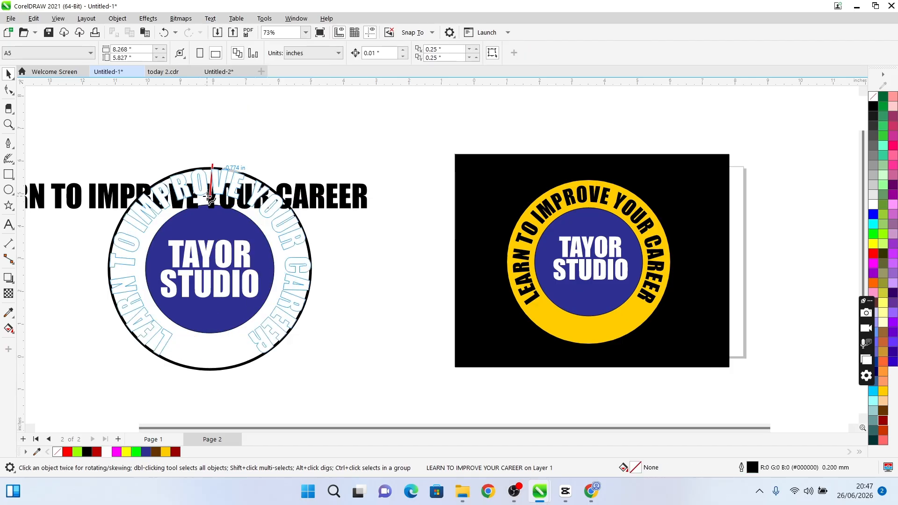
key("ctrl+z")
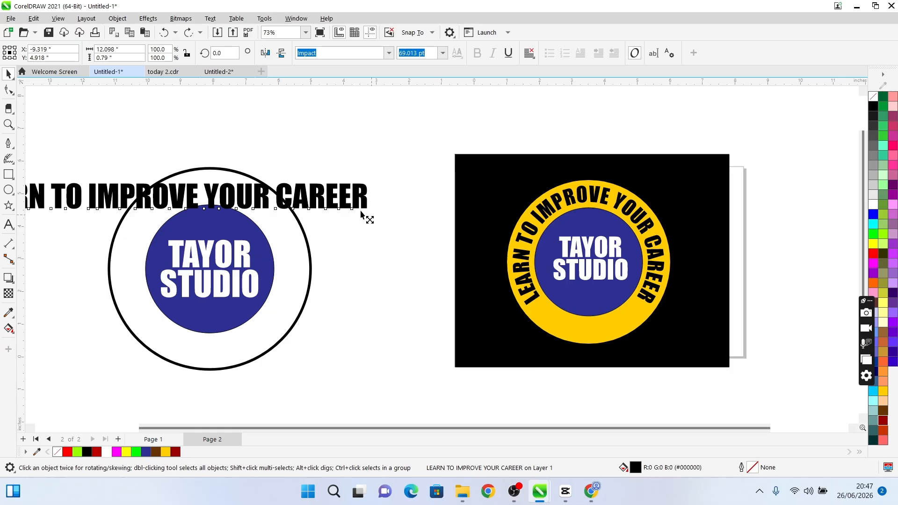
Reduce the slogan text to about 51.2 pt and place it across the outer circle's upper edge
left_click_drag(360, 213, 307, 209)
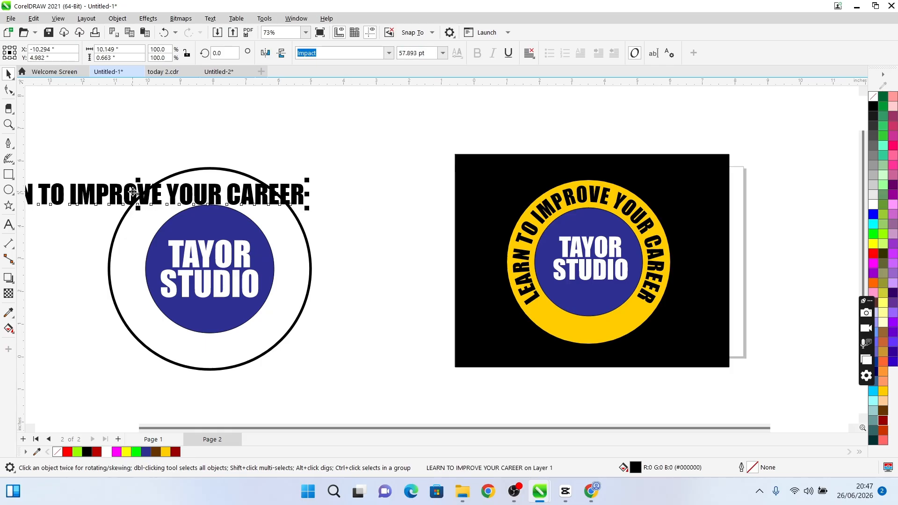
left_click_drag(133, 192, 242, 160)
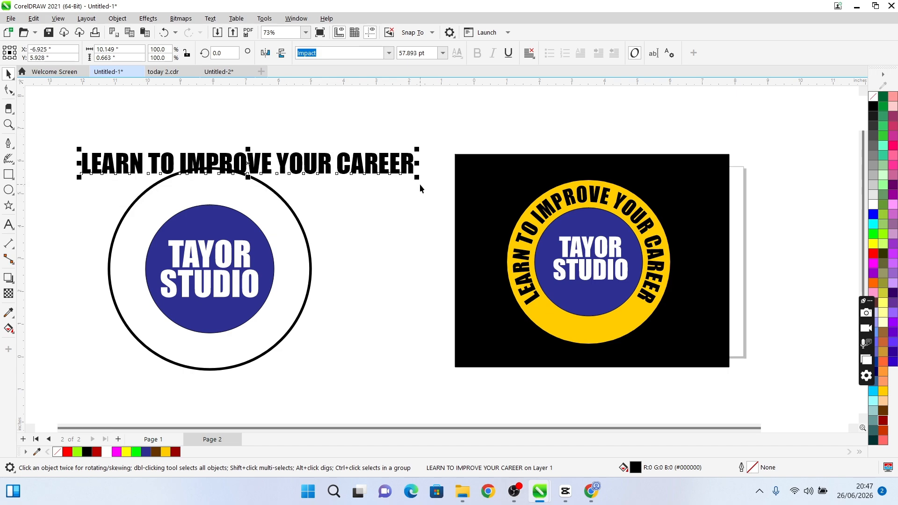
left_click_drag(417, 178, 393, 177)
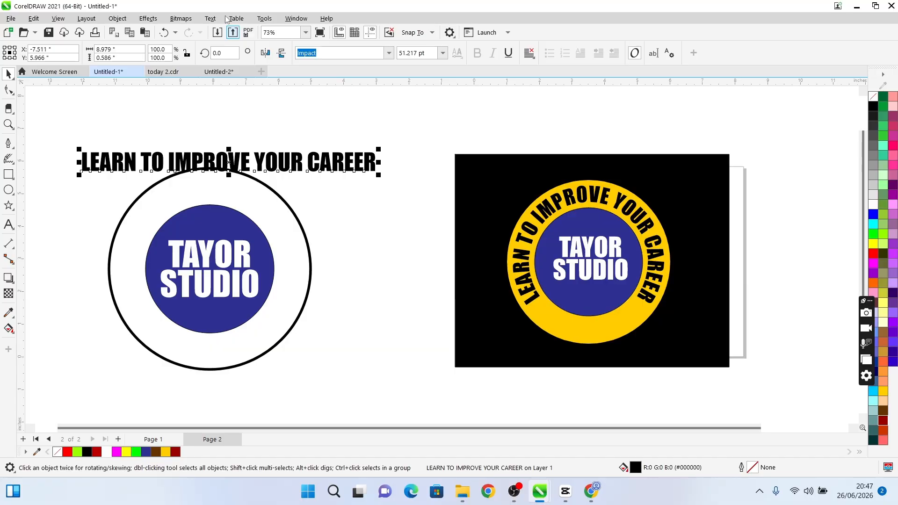
Fit the LEARN TO IMPROVE YOUR CAREER text to the outer circle's path, offset about 0.866 in inward within the ring
left_click(211, 19)
mouse_move(255, 152)
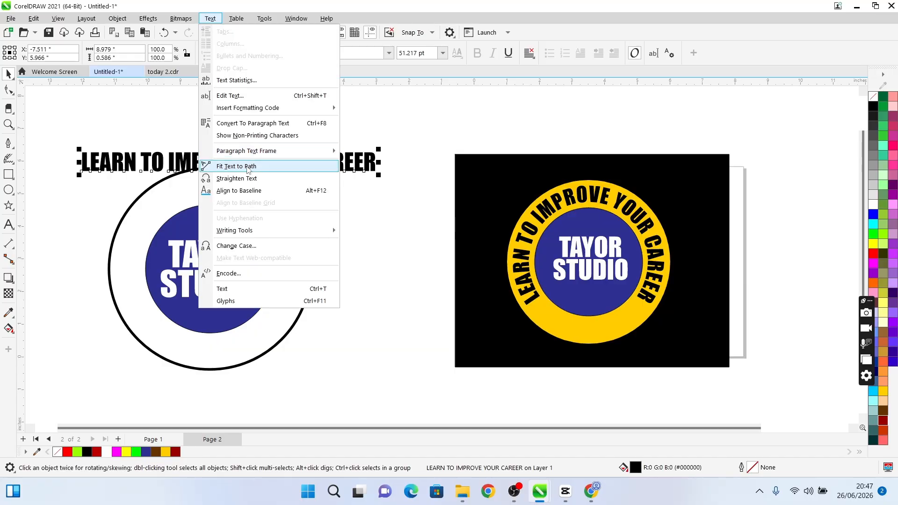
left_click(248, 167)
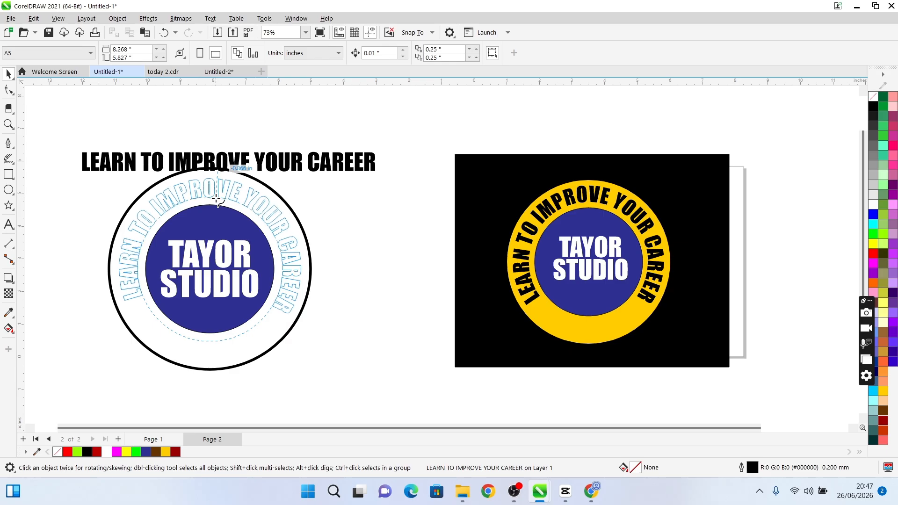
left_click(217, 199)
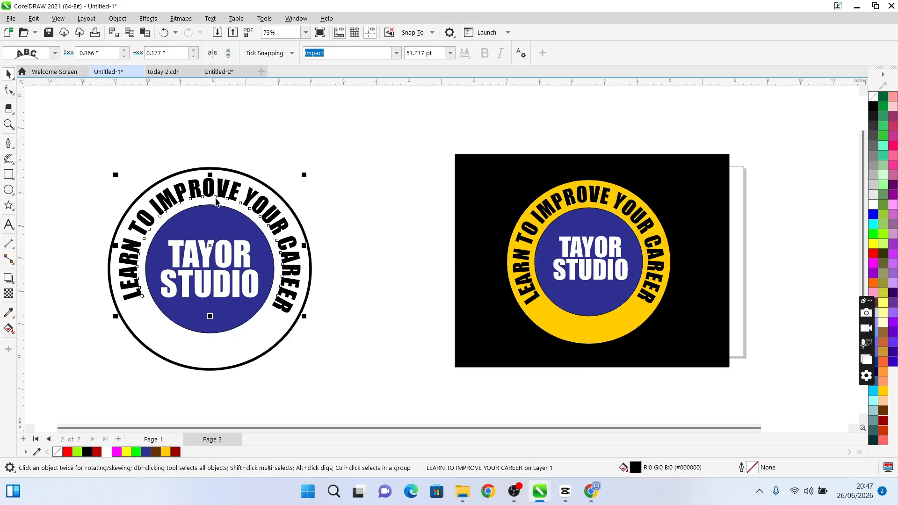
left_click(261, 204)
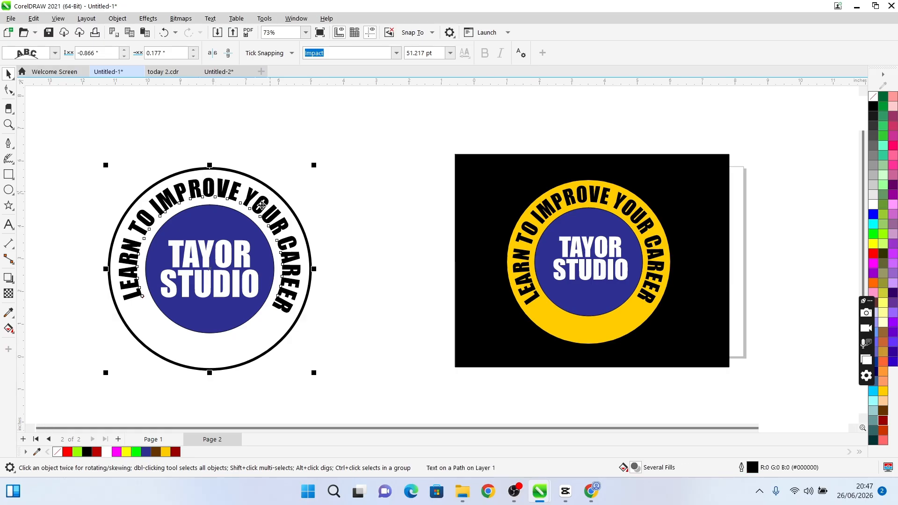
key("i")
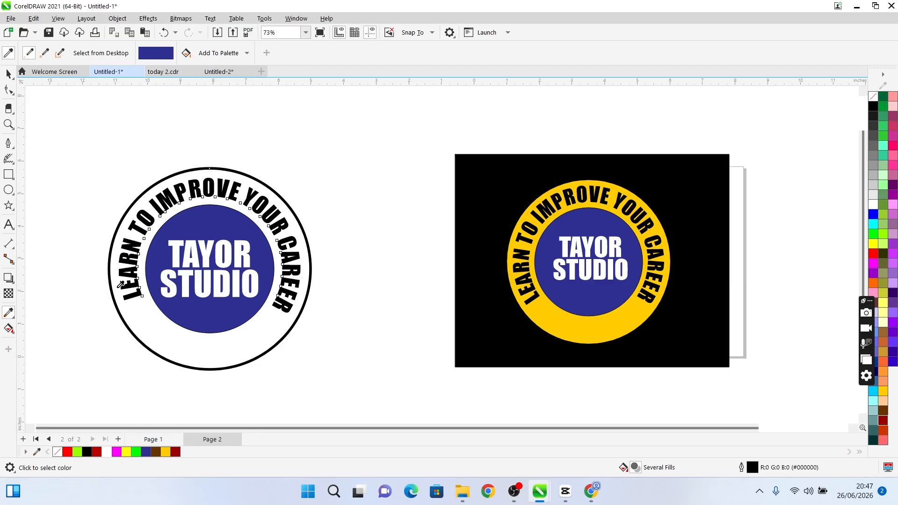
key("space")
left_click(365, 201)
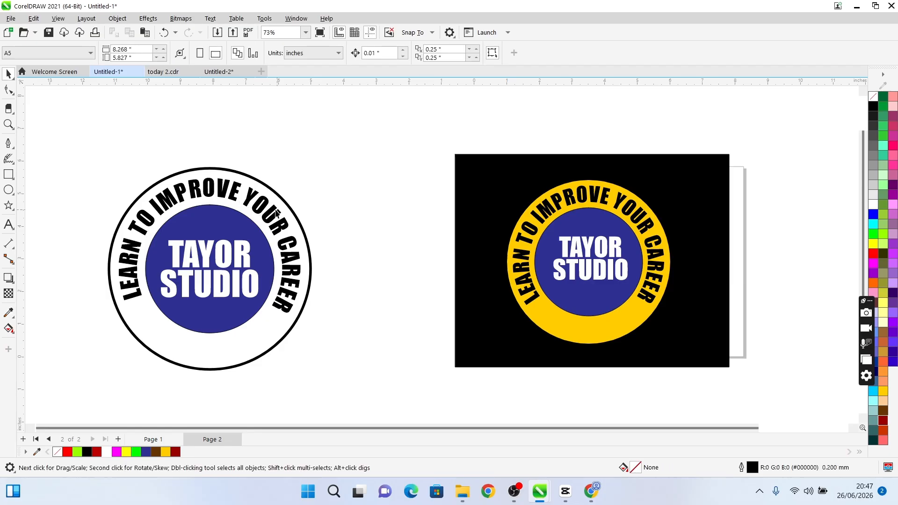
Fill the large outer circle with the yellow (#FFCC00) sampled from the reference badge's ring
left_click(277, 213)
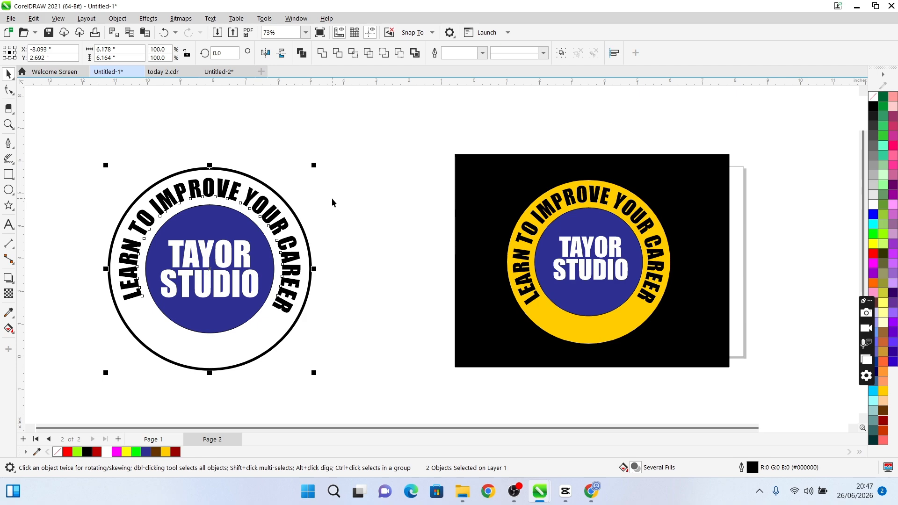
left_click(300, 231)
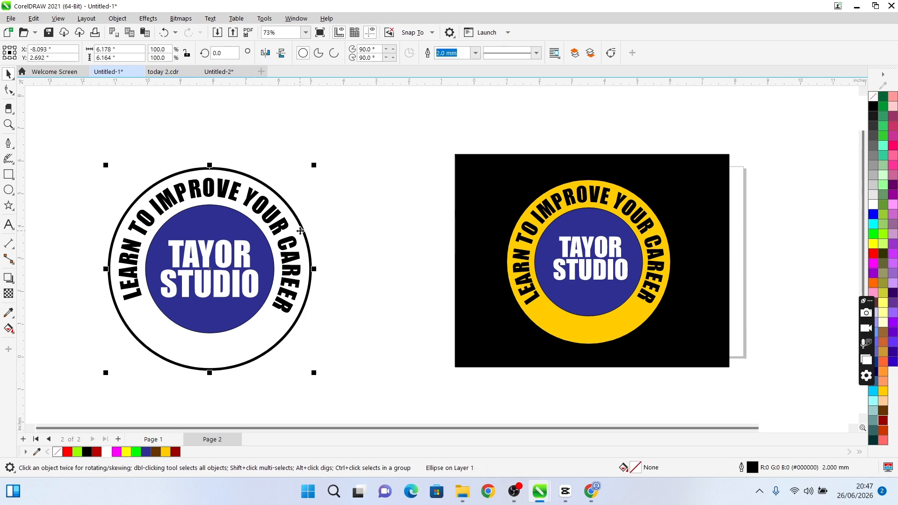
key("i")
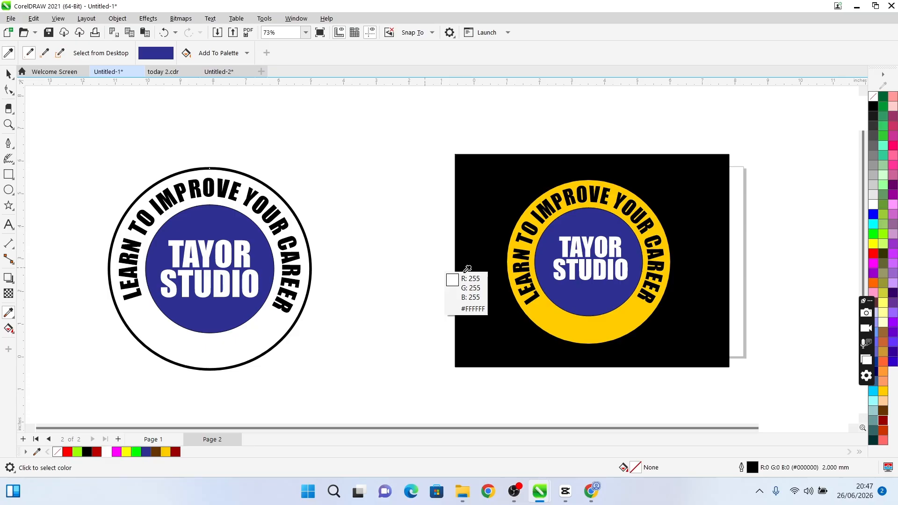
left_click(531, 312)
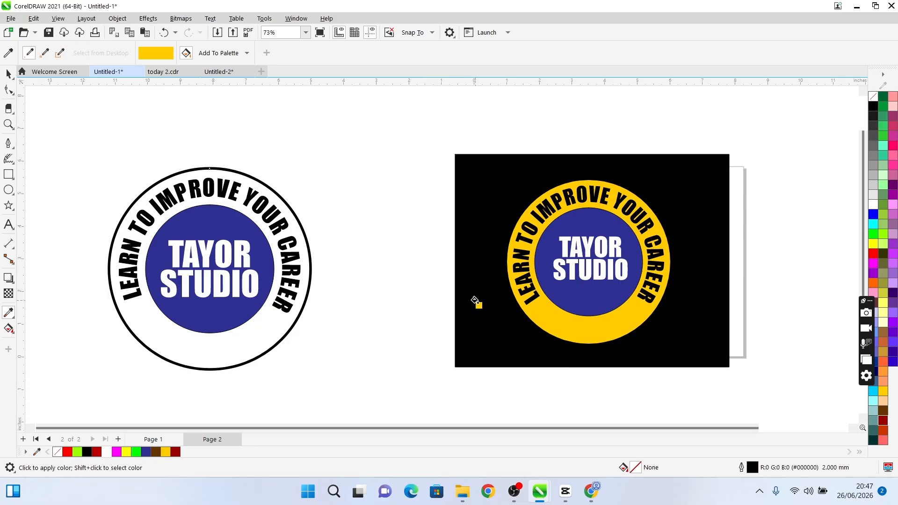
left_click(276, 320)
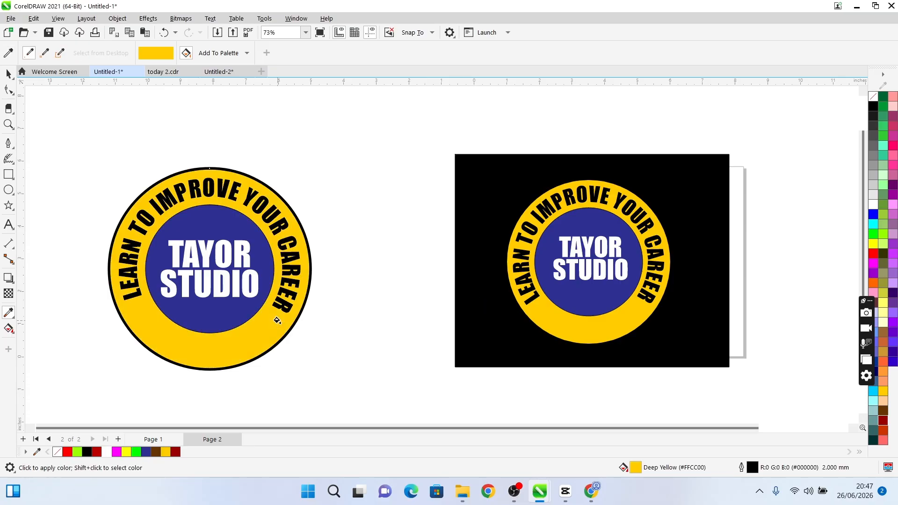
key("space")
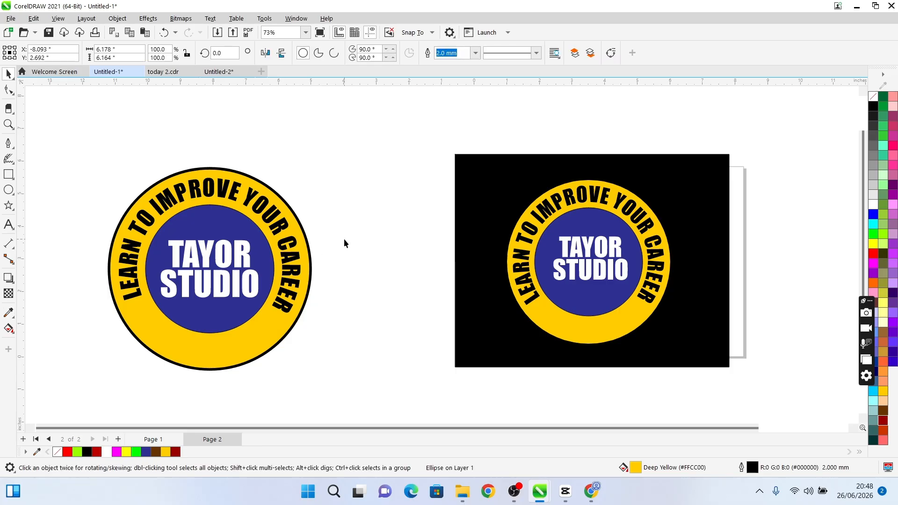
Enlarge the blue inner circle together with its TAYOR STUDIO text from the centre to about 104.4%
left_click_drag(293, 187, 133, 337)
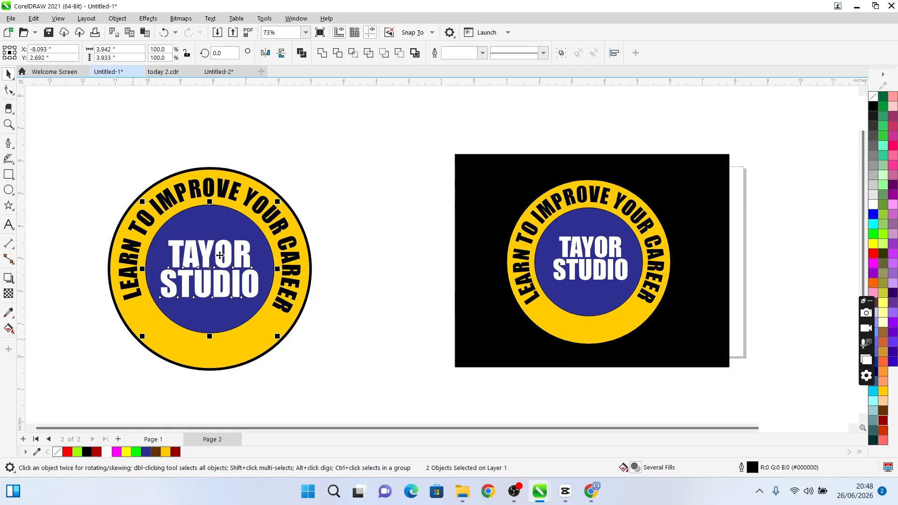
mouse_move(277, 202)
left_mouse_down()
mouse_move(296, 202)
mouse_move(282, 201)
left_mouse_up()
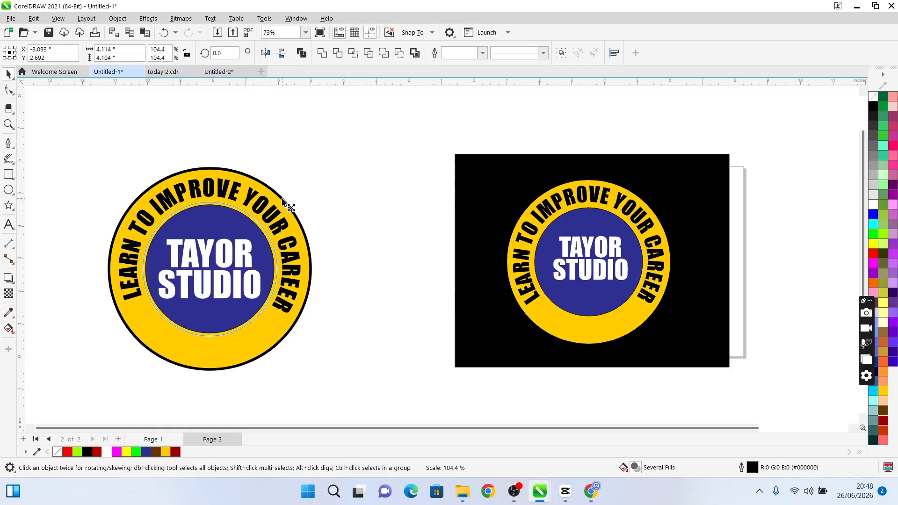
left_click_drag(283, 201, 283, 201)
left_click(316, 192)
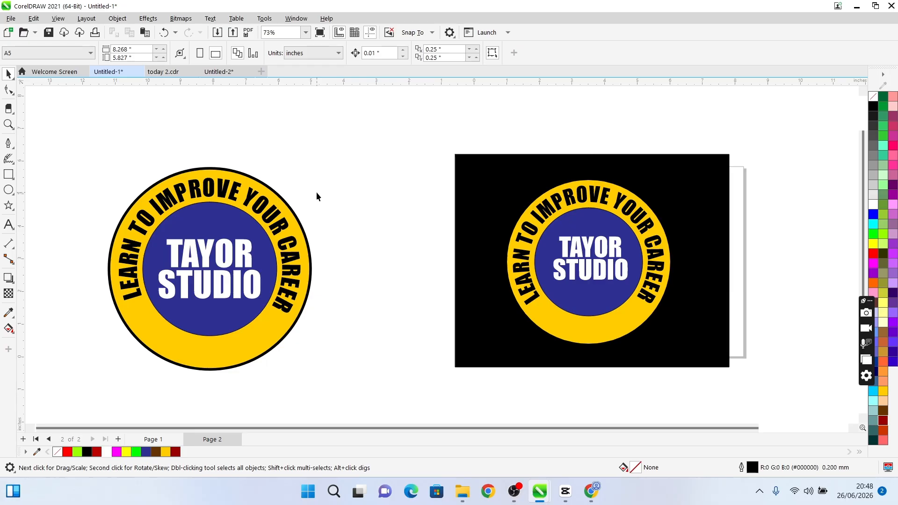